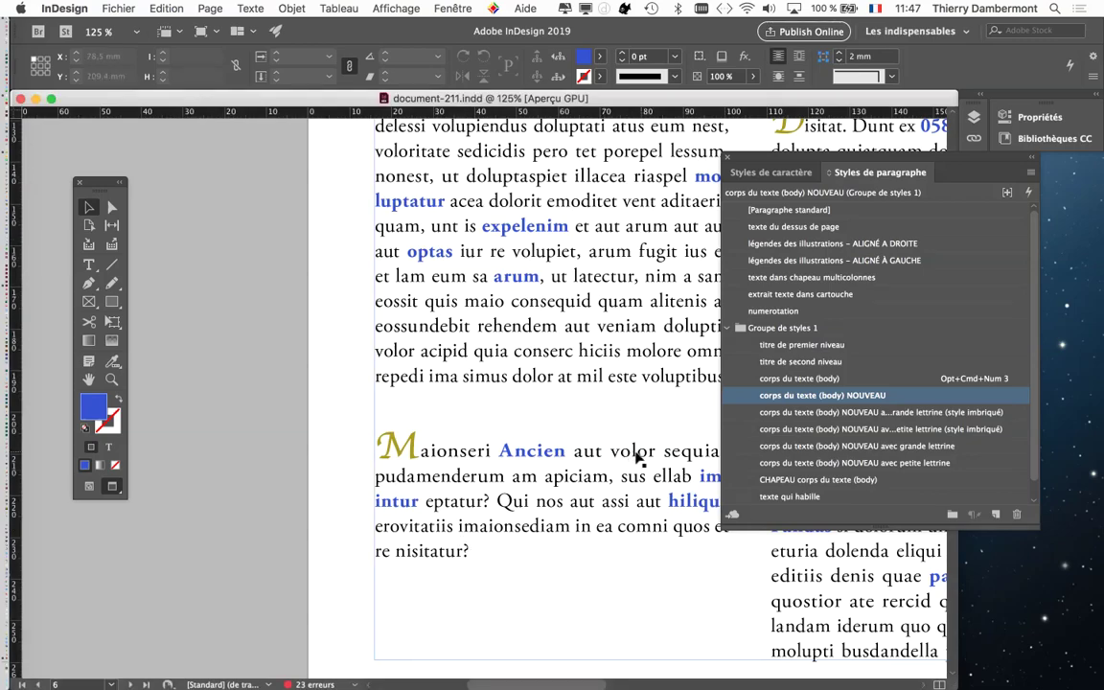
# - Review the GREP rules of the body NOUVEAU paragraph style, then close its options
pyautogui.scroll(2, 636, 456)
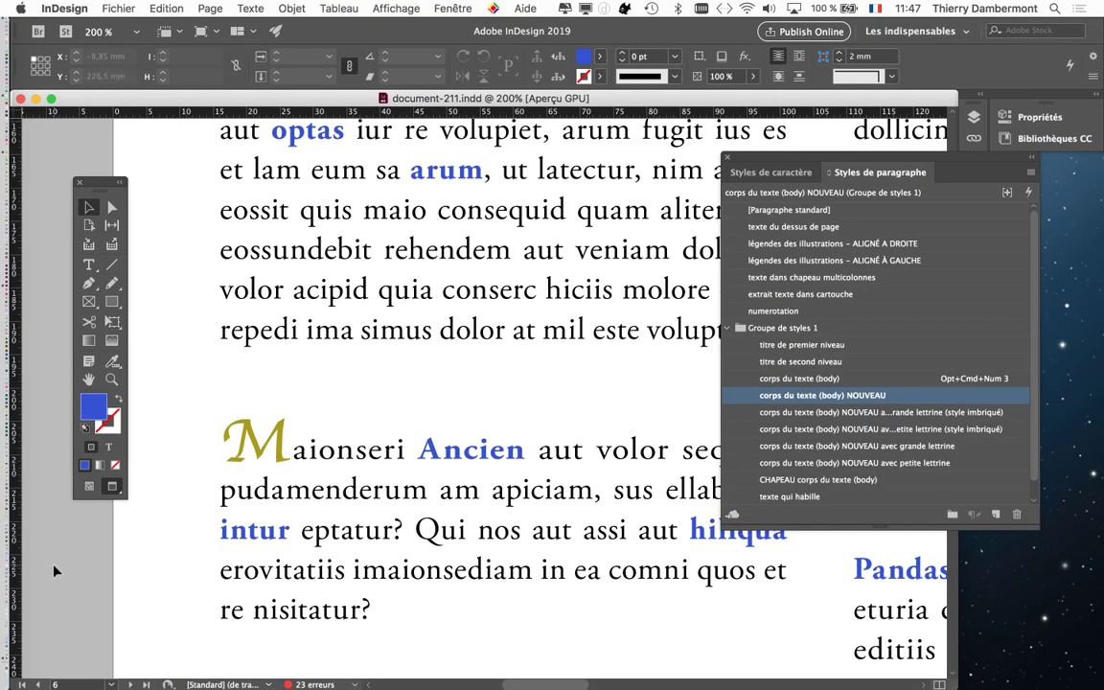
pyautogui.scroll(-3, 55, 572)
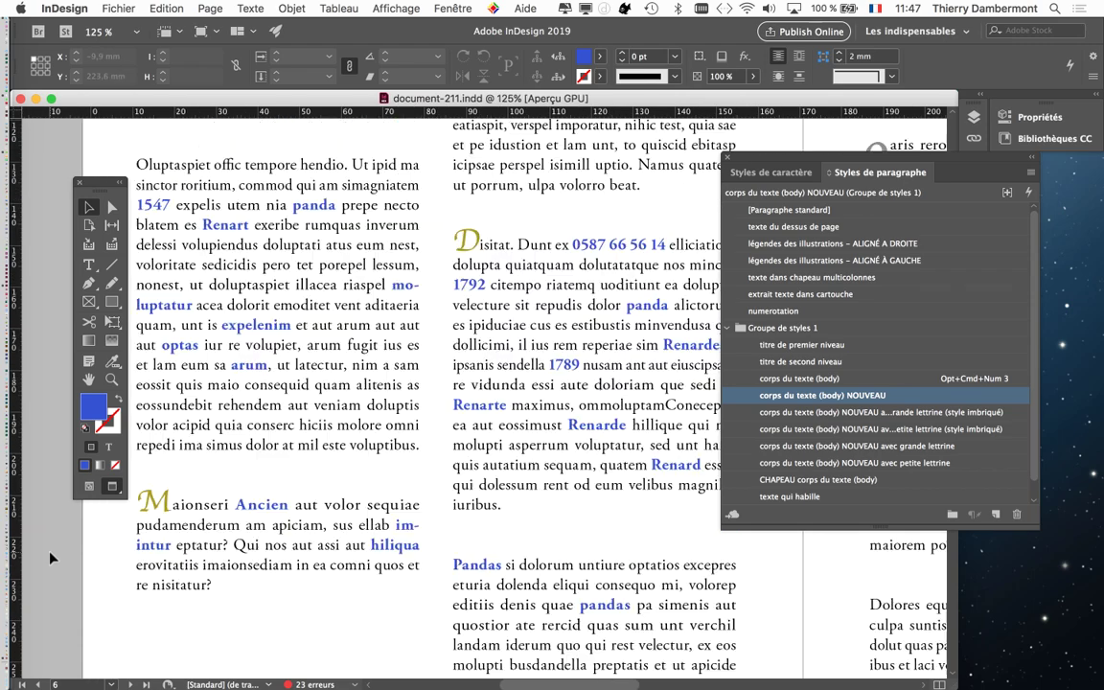
pyautogui.hscroll(-5, 220, 517)
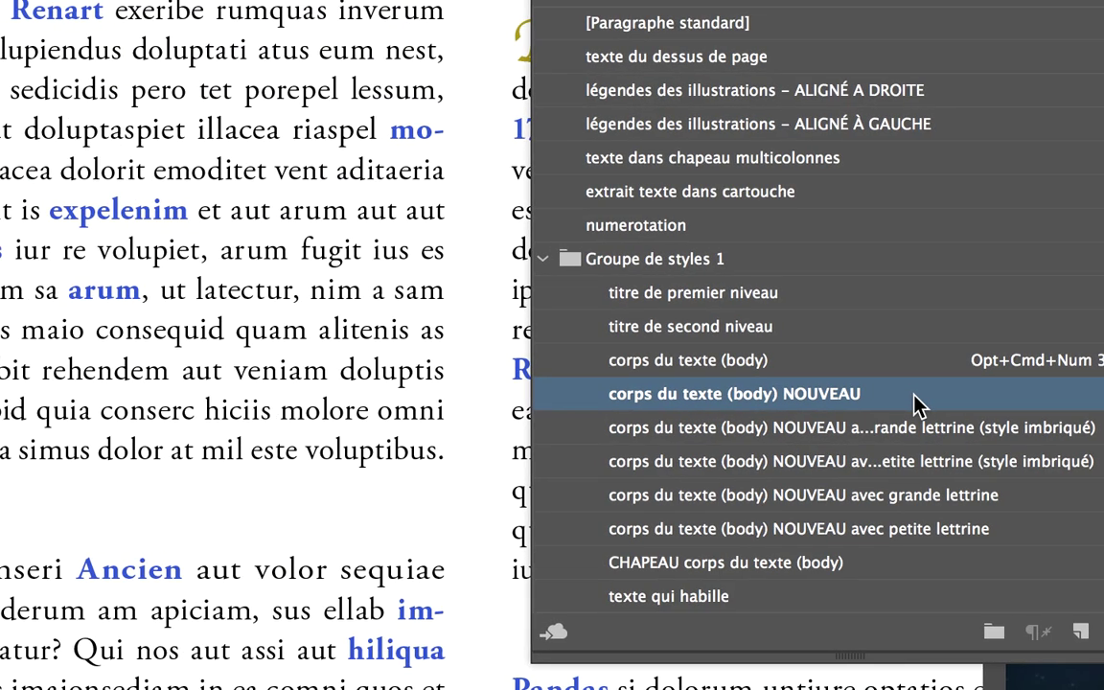
pyautogui.doubleClick(915, 405)
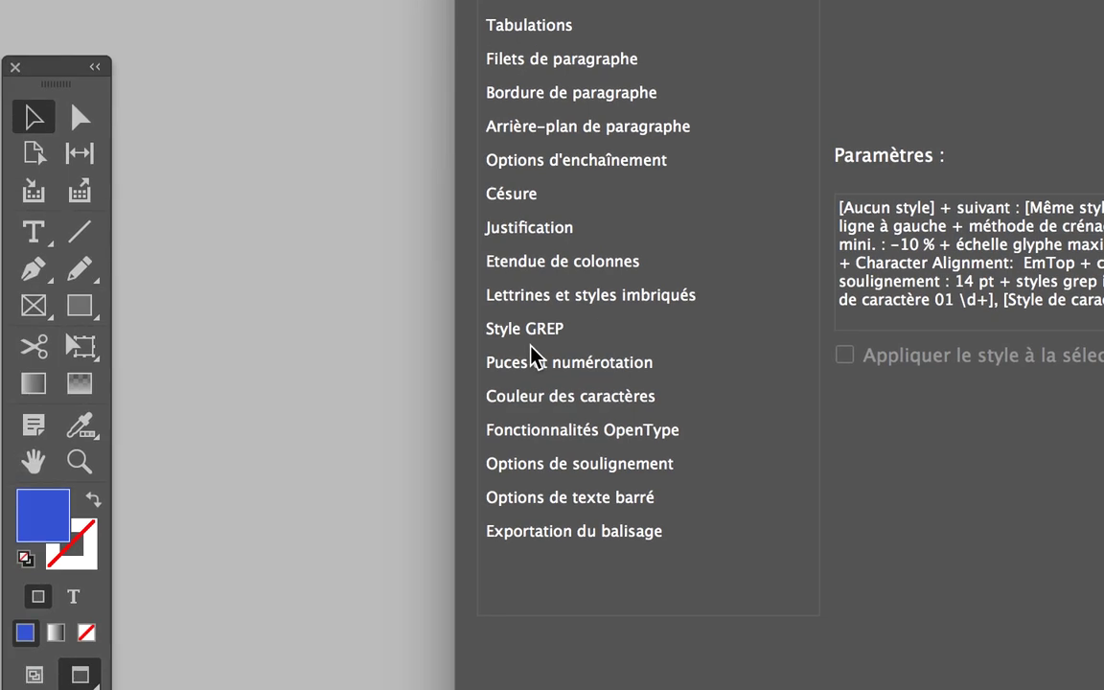
pyautogui.click(530, 336)
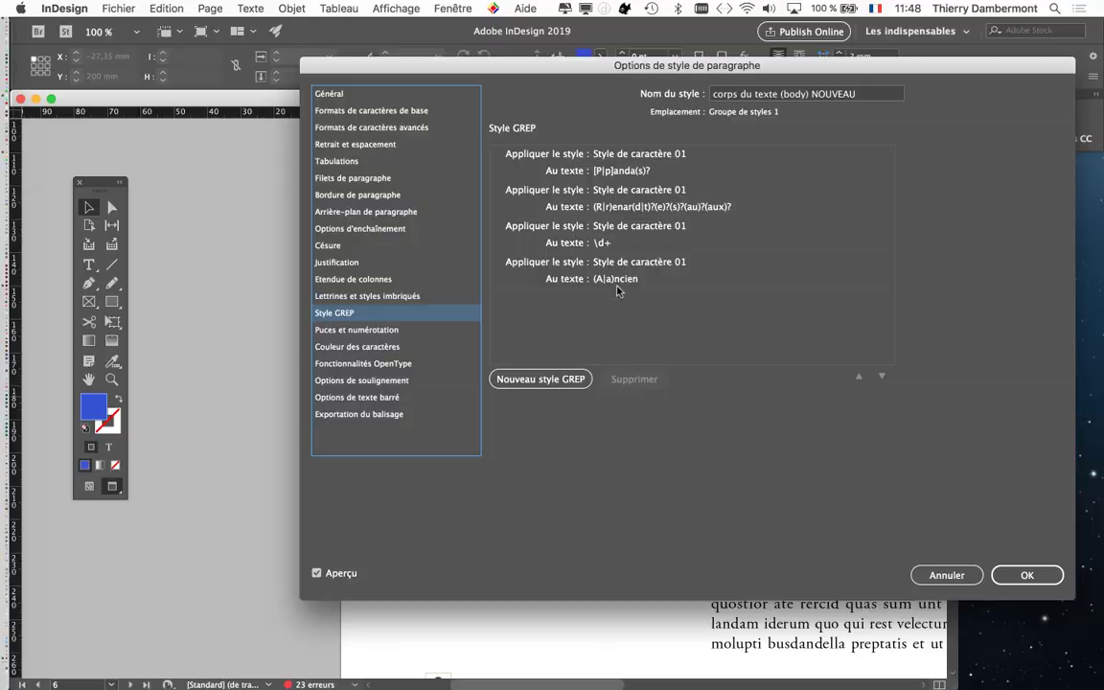
pyautogui.click(954, 573)
# - Extend the word 'Ancien' in the paragraph to 'Ancienneté'
pyautogui.scroll(2, 559, 495)
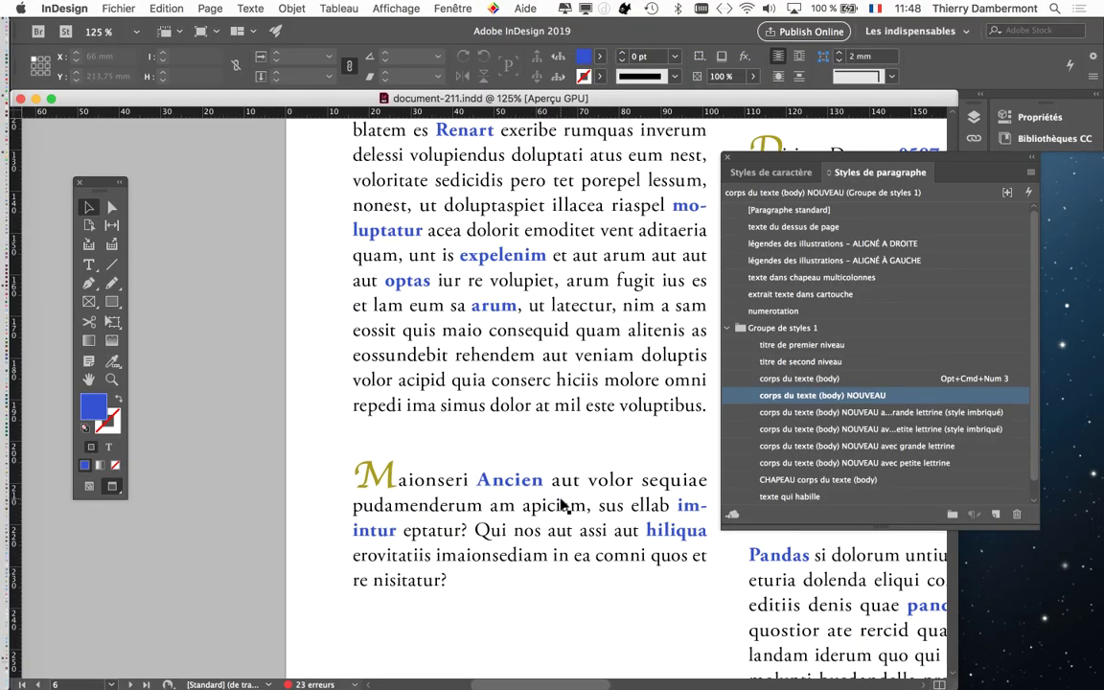
pyautogui.scroll(4, 559, 496)
pyautogui.press('t')
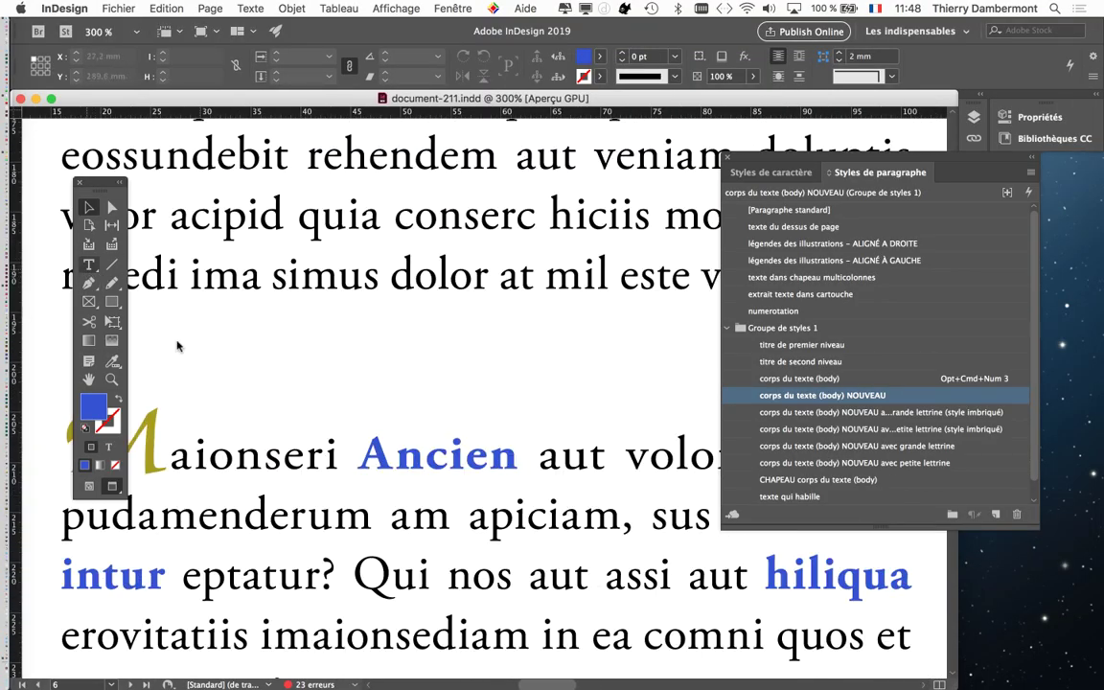
pyautogui.click(517, 461)
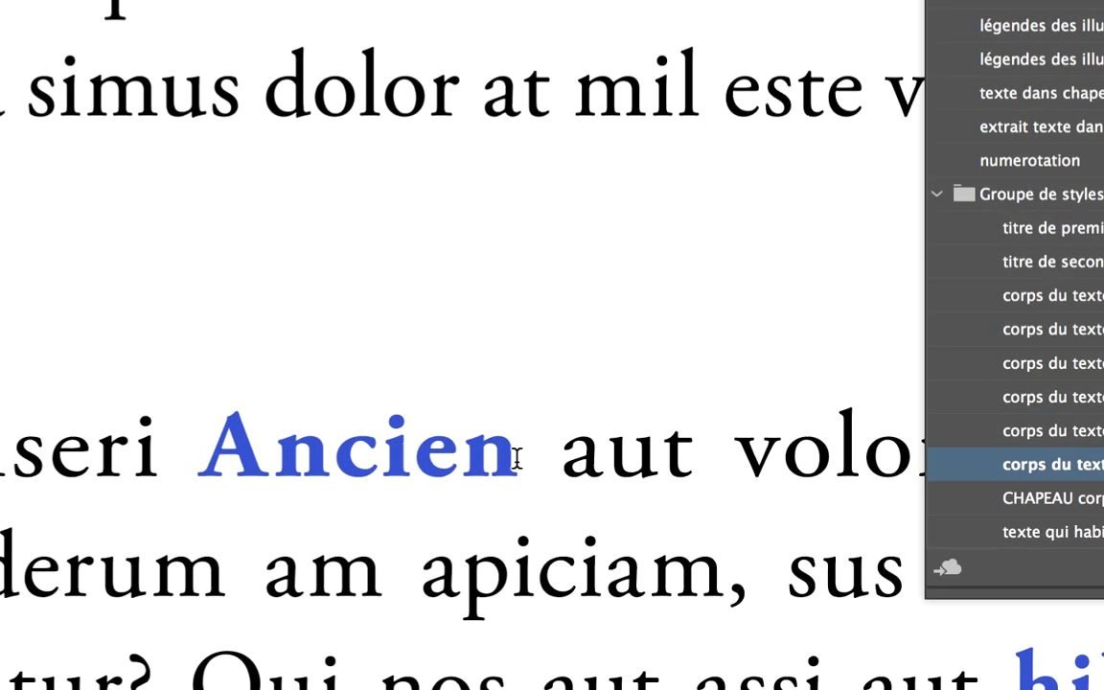
pyautogui.write('ne')
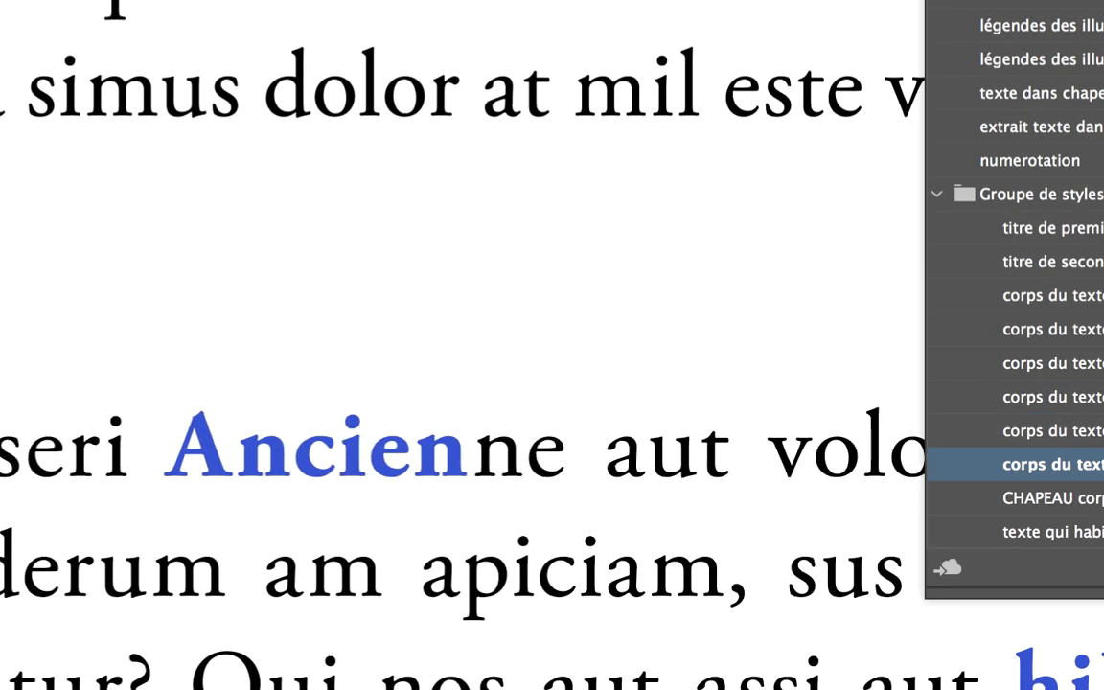
pyautogui.write('s')
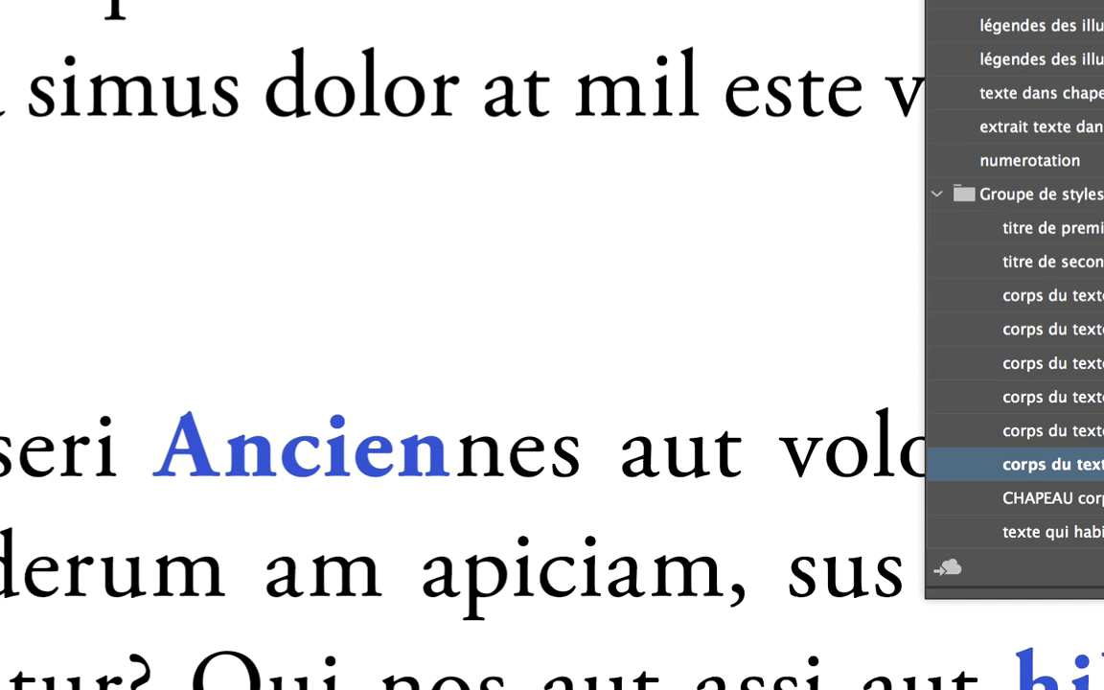
pyautogui.press('BackSpace')
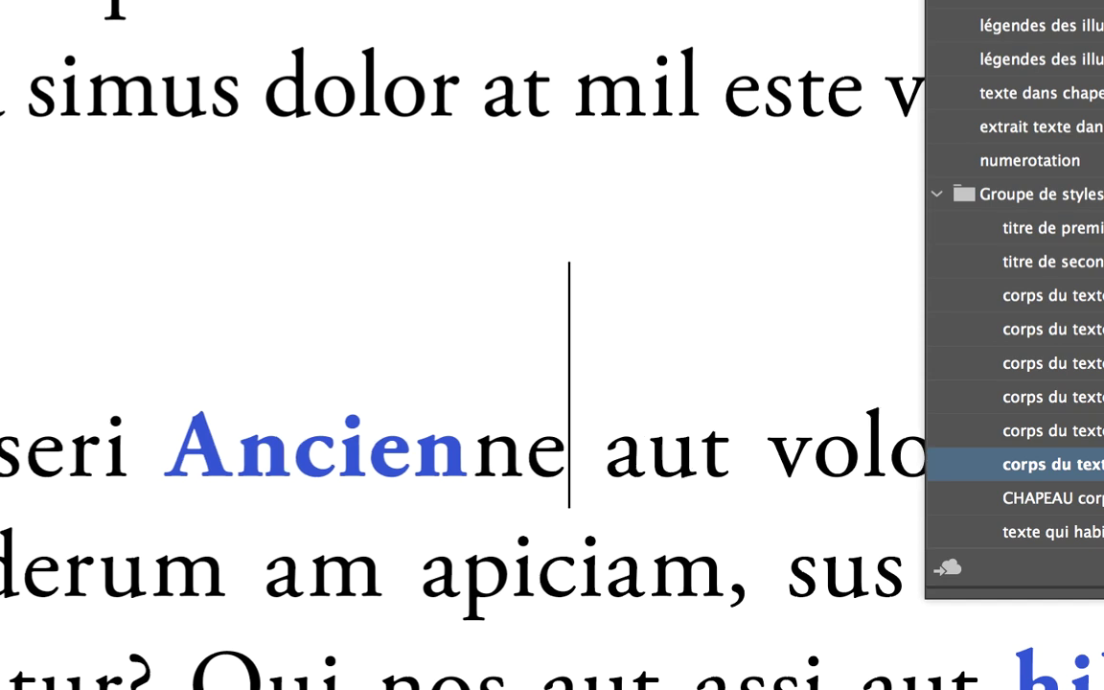
pyautogui.write('té')
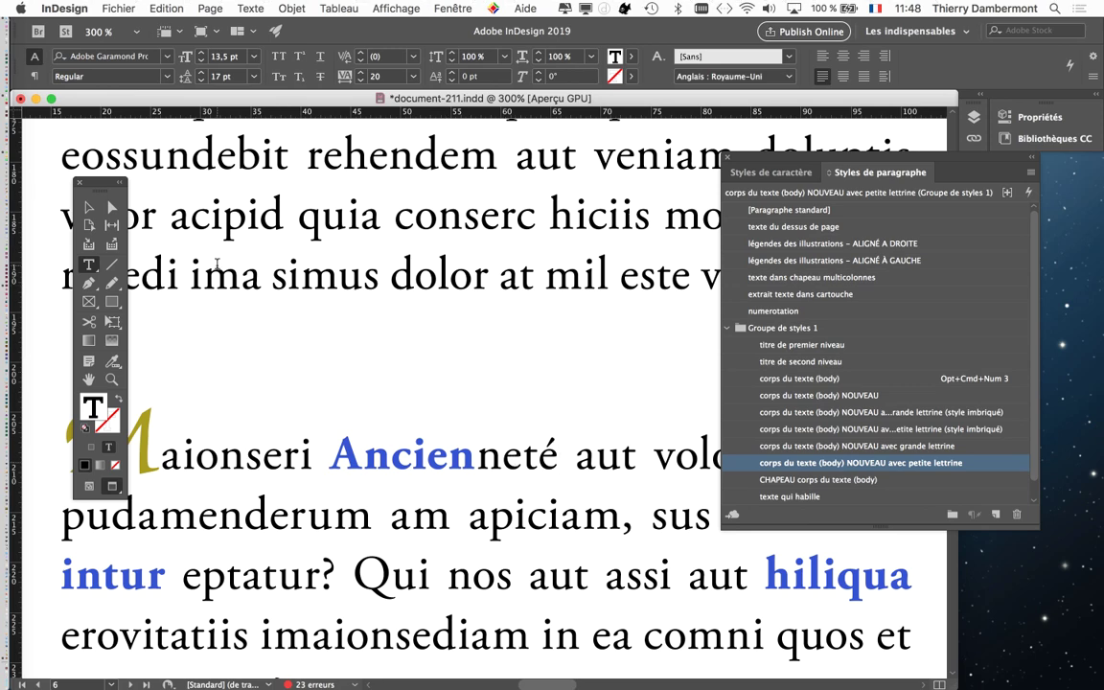
pyautogui.keyDown('alt'); pyautogui.scroll(-1, 232, 308); pyautogui.keyUp('alt')
pyautogui.press('super+minus')
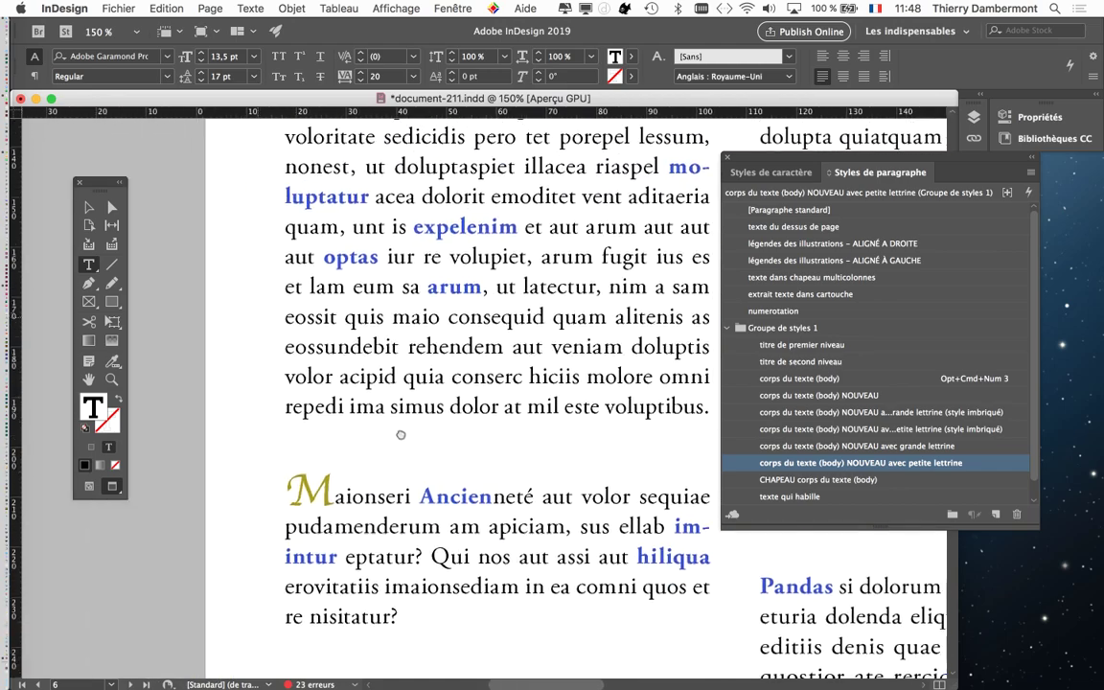
pyautogui.click(88, 207)
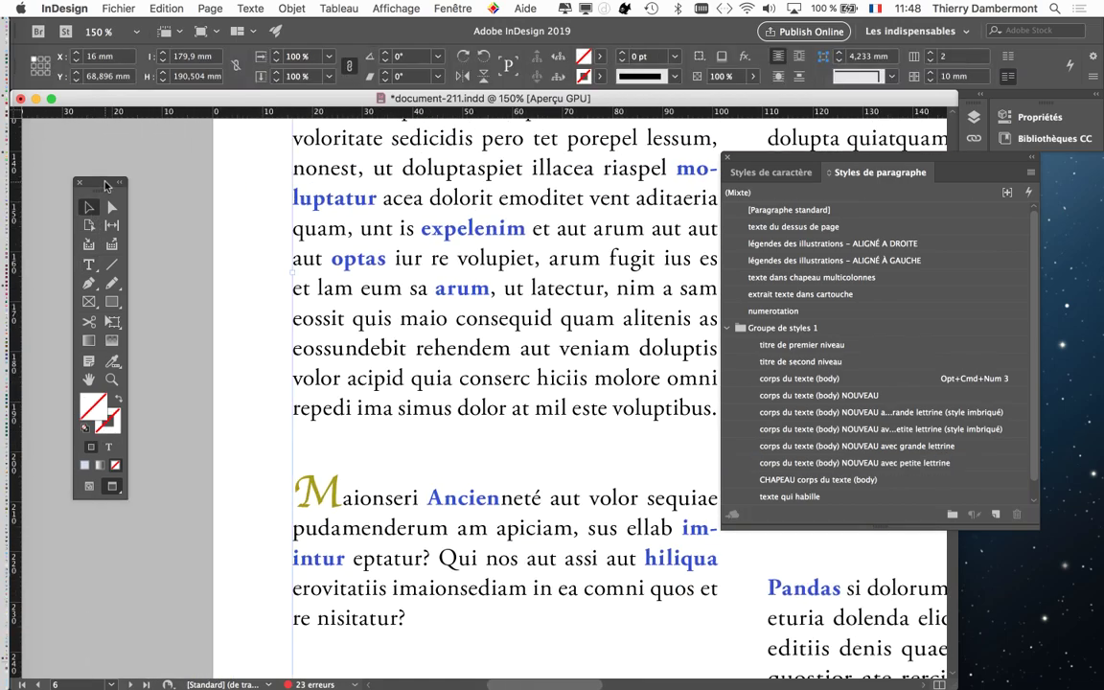
pyautogui.moveTo(815, 157); pyautogui.dragTo(900, 176)
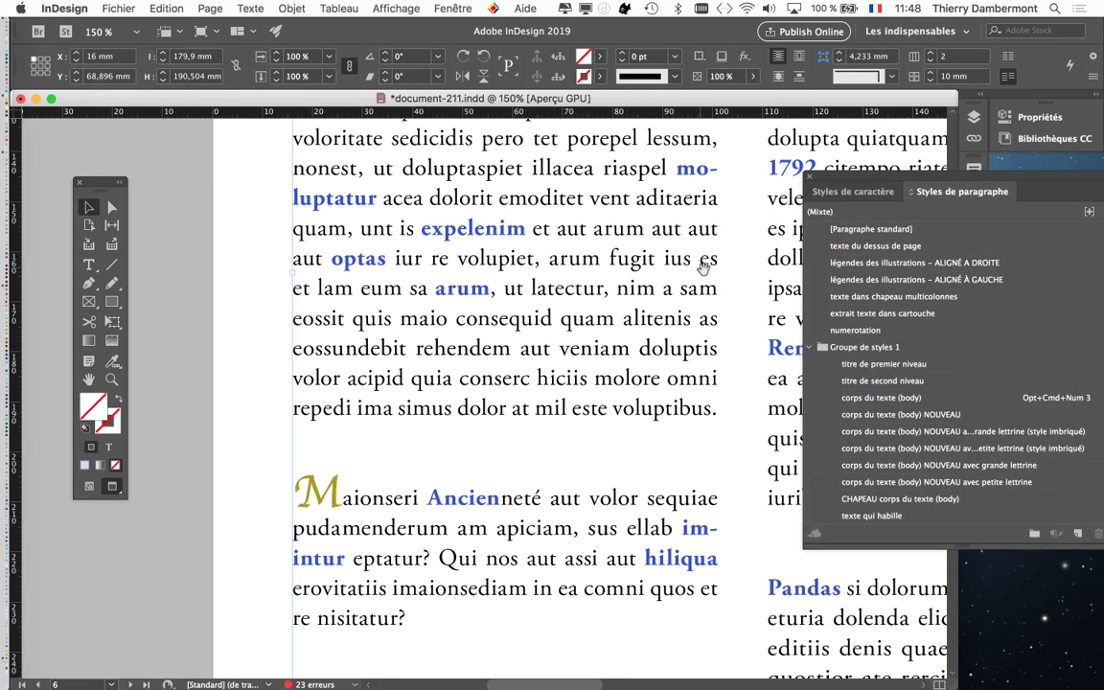
pyautogui.moveTo(700, 260); pyautogui.dragTo(339, 399)
pyautogui.scroll(-3, 629, 489)
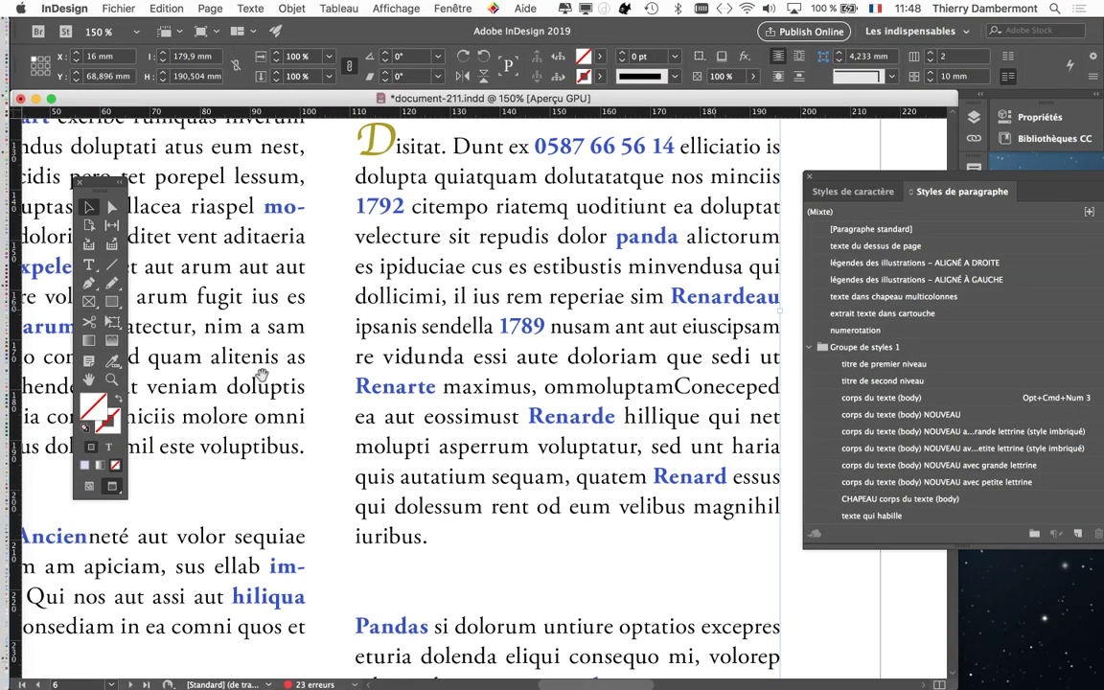
pyautogui.moveTo(273, 331); pyautogui.dragTo(688, 364)
pyautogui.scroll(-1, 688, 364)
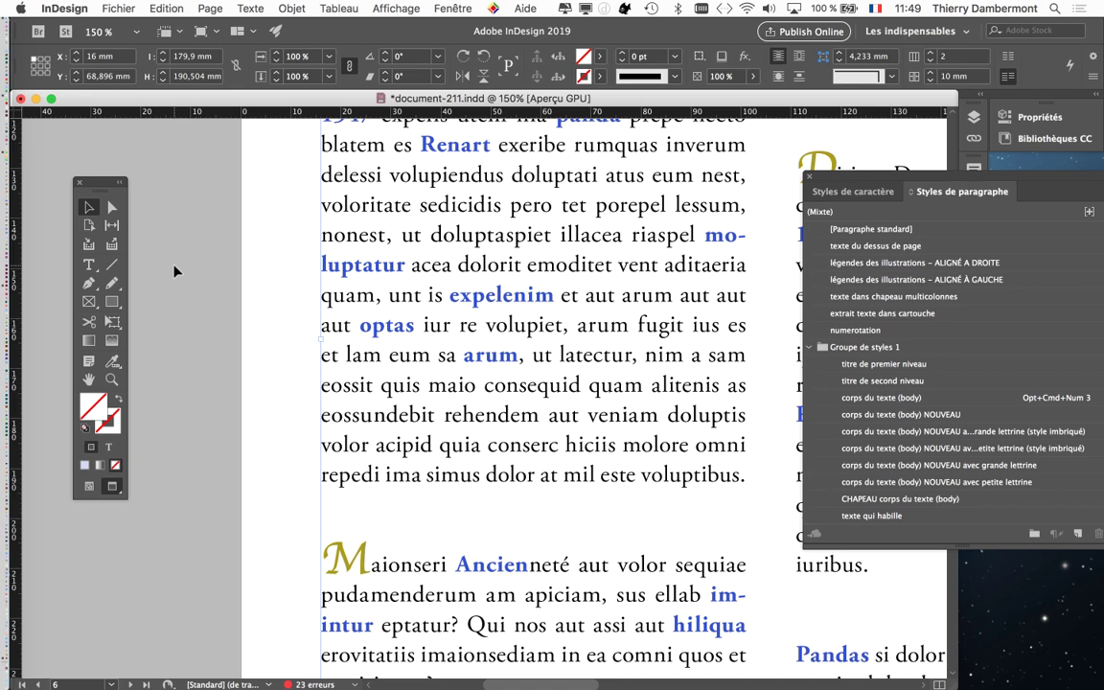
pyautogui.click(174, 271)
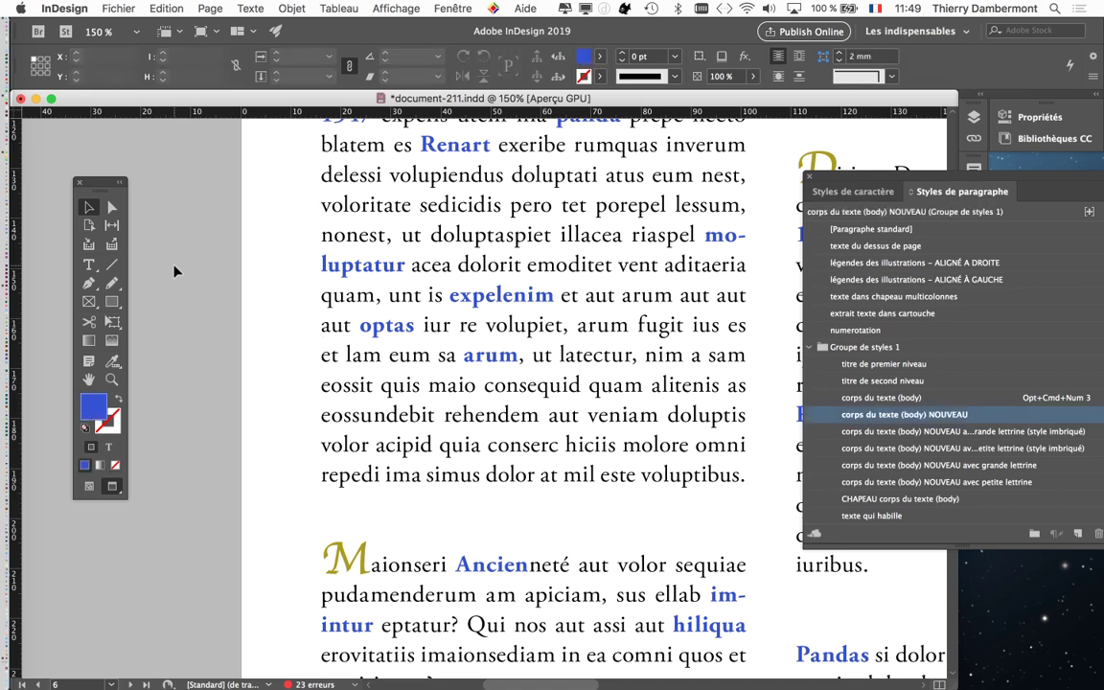
pyautogui.moveTo(838, 191); pyautogui.dragTo(655, 169)
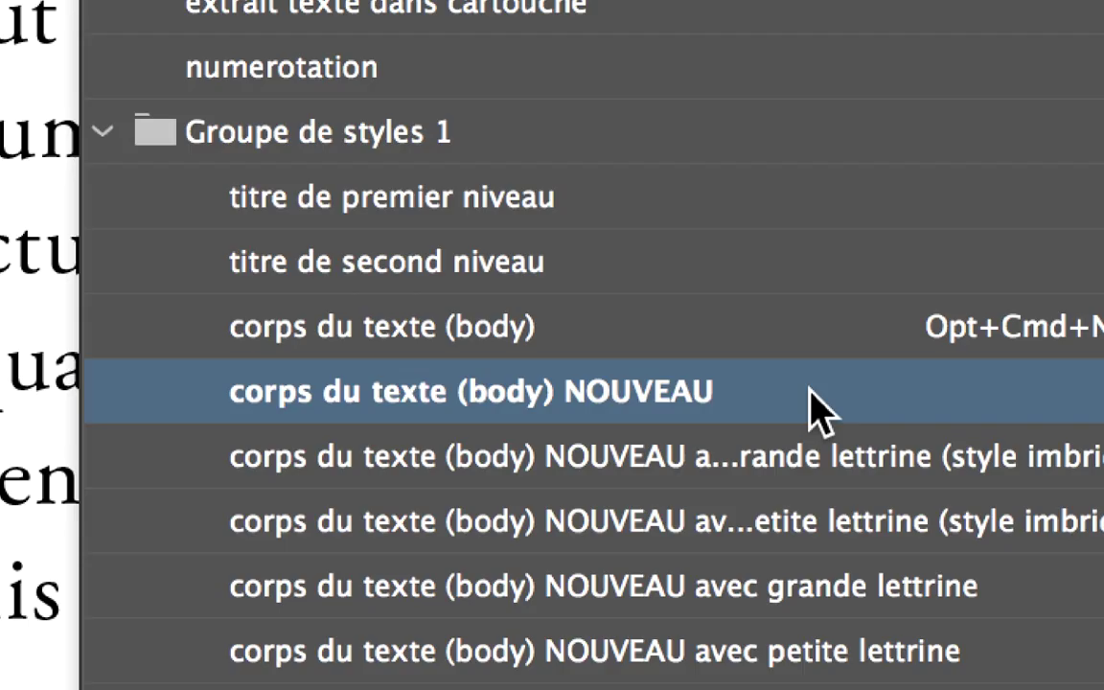
# - Change the body NOUVEAU style's GREP pattern from (A|a)ncien to (A|a)ncien\w*
pyautogui.doubleClick(812, 407)
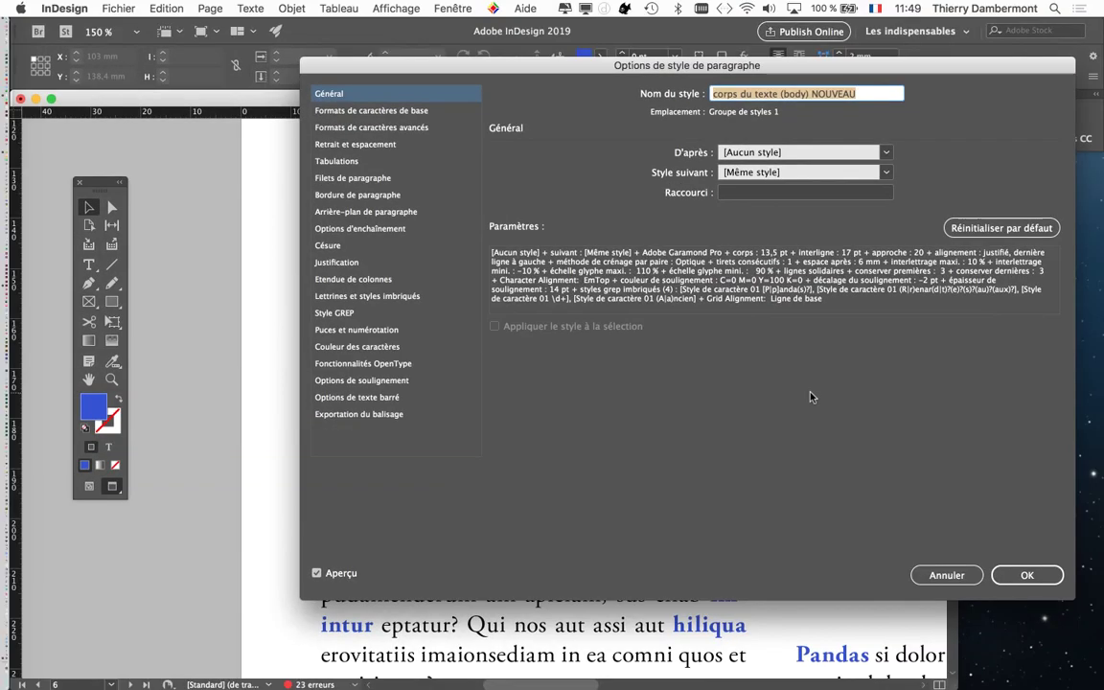
pyautogui.click(335, 313)
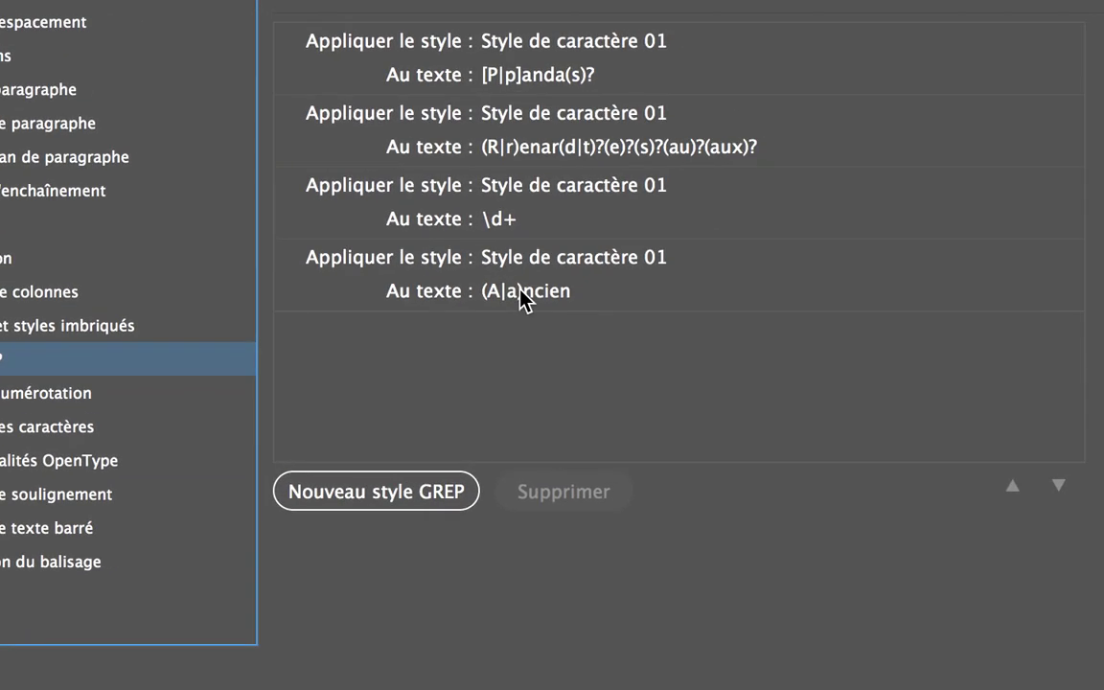
pyautogui.click(520, 293)
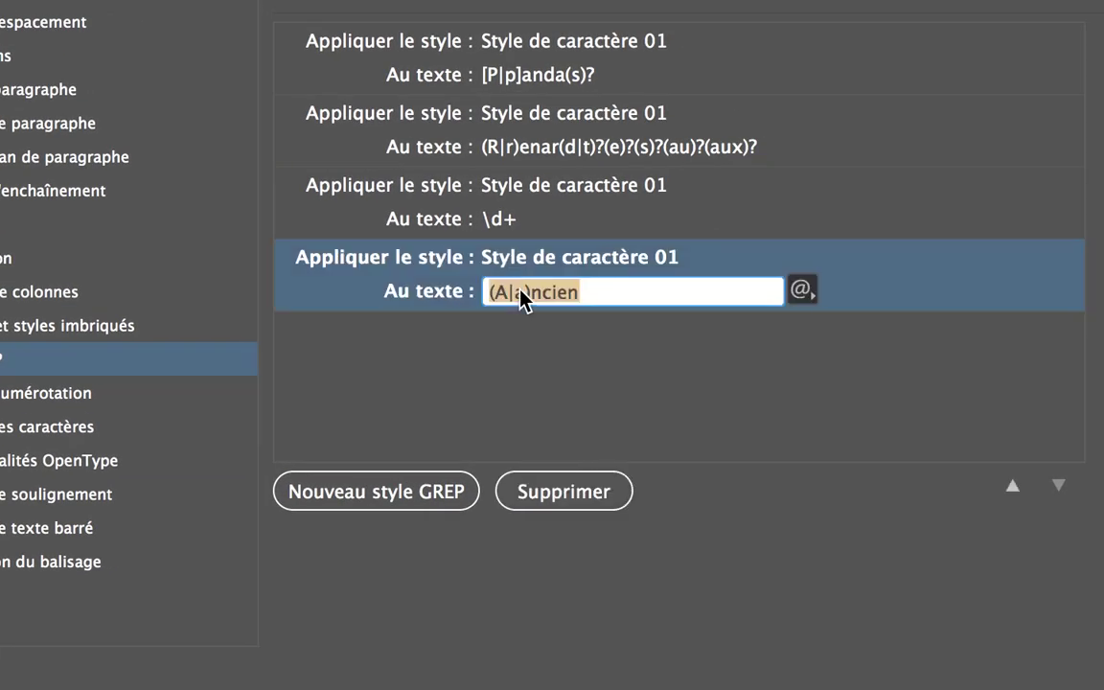
pyautogui.click(546, 291)
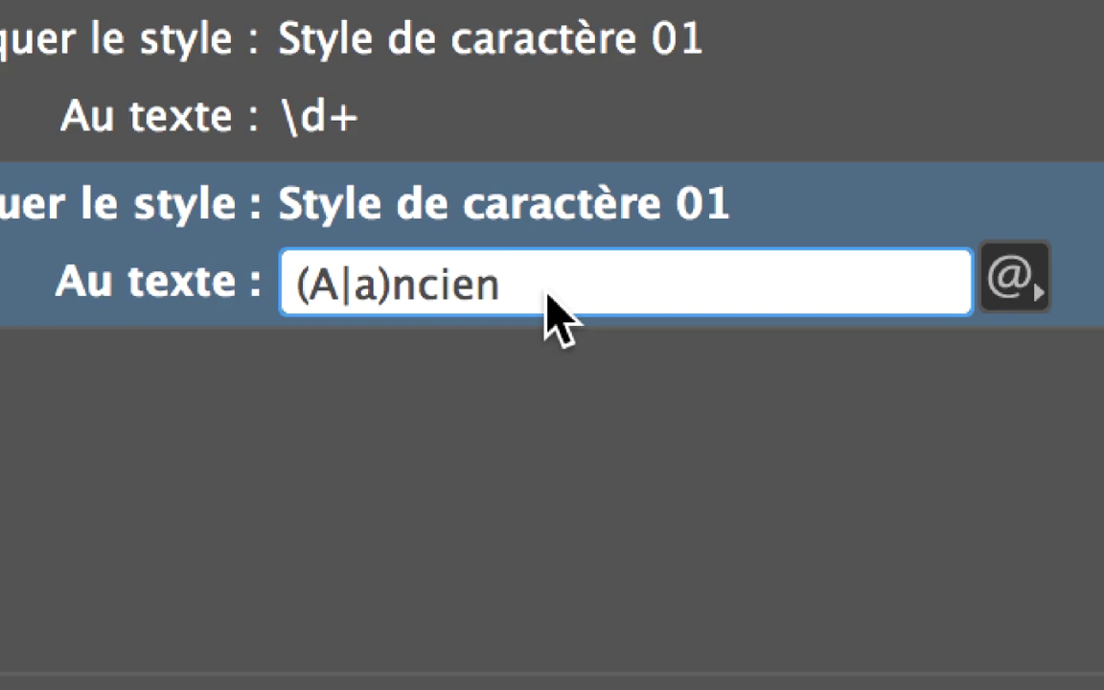
pyautogui.write('/')
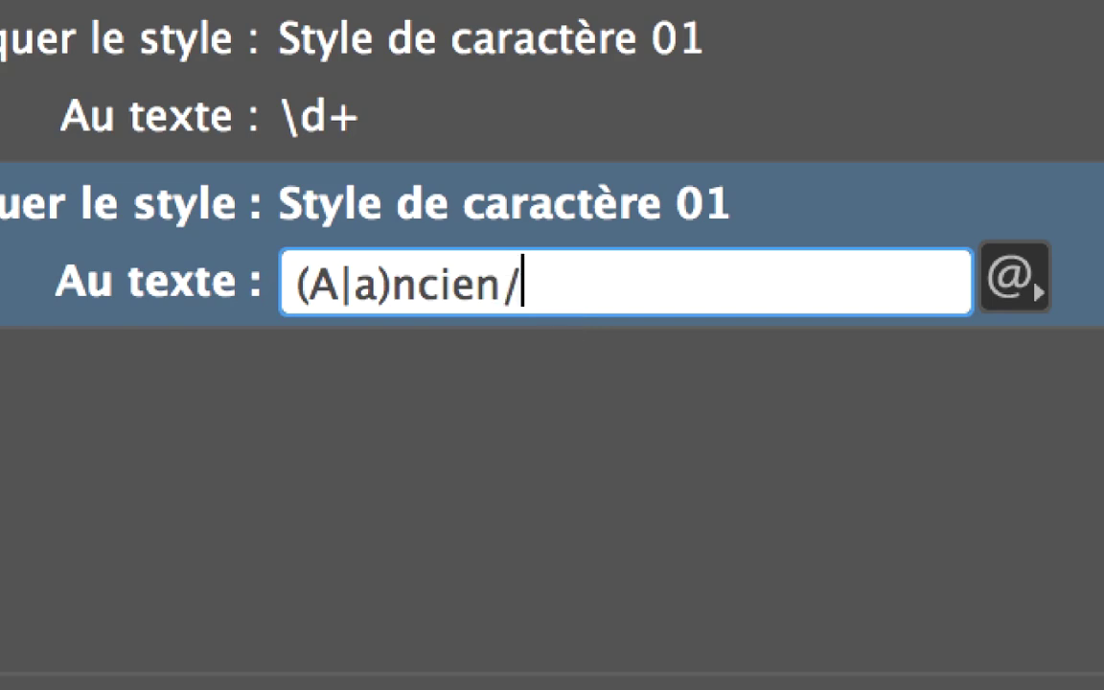
pyautogui.press('BackSpace')
pyautogui.write('÷')
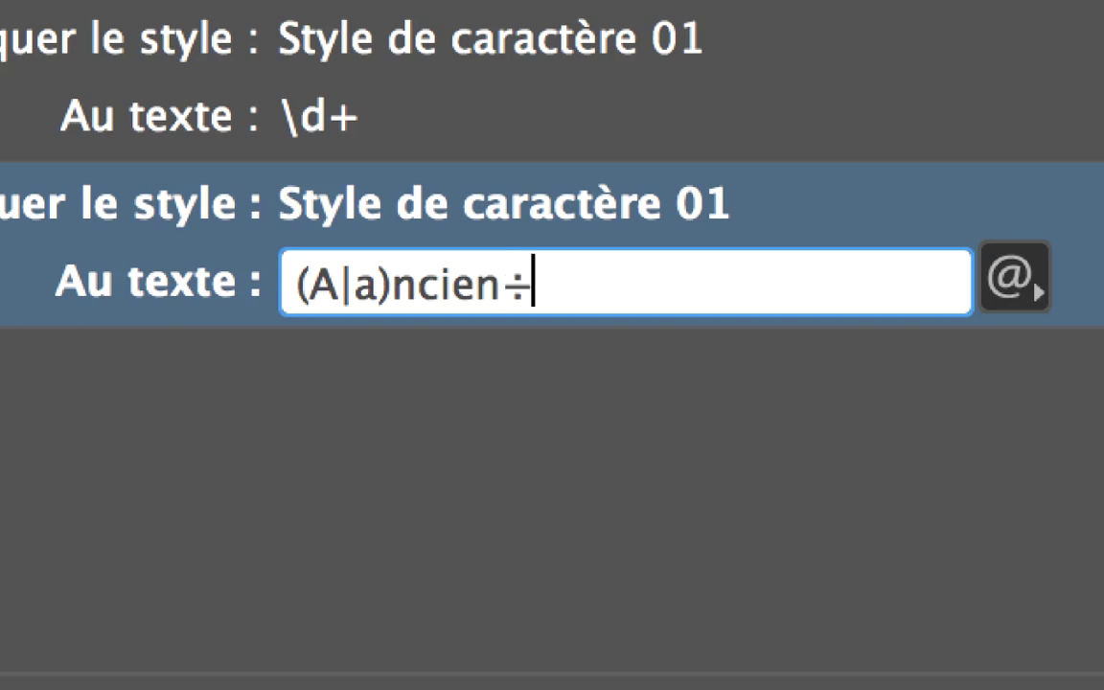
pyautogui.press('BackSpace')
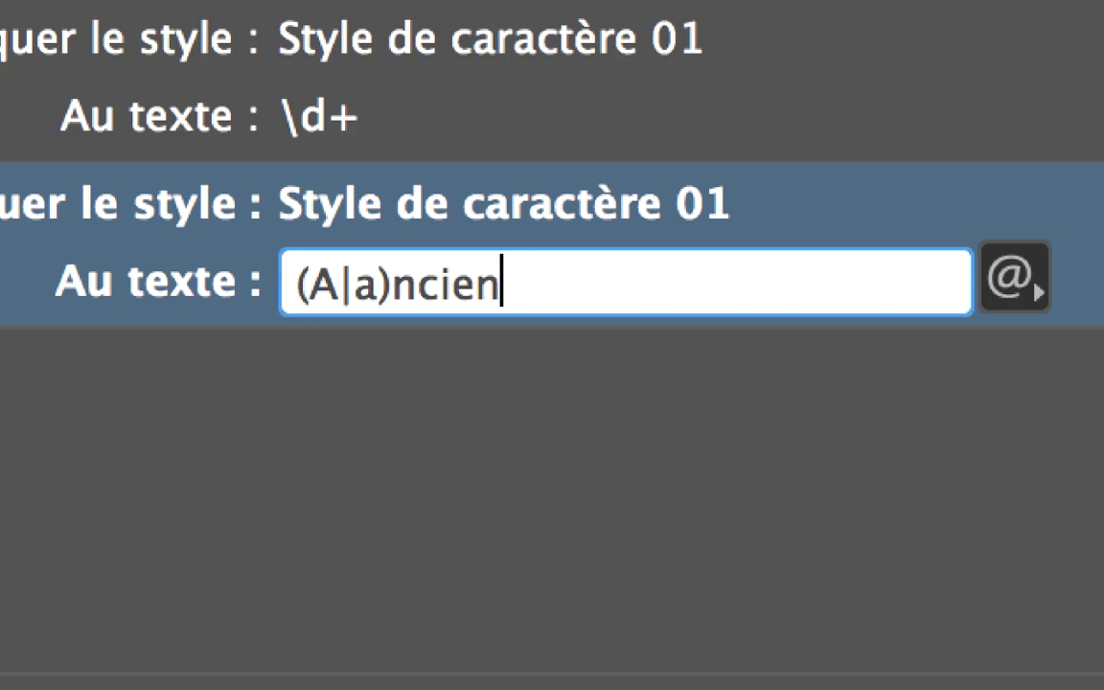
pyautogui.write('\\')
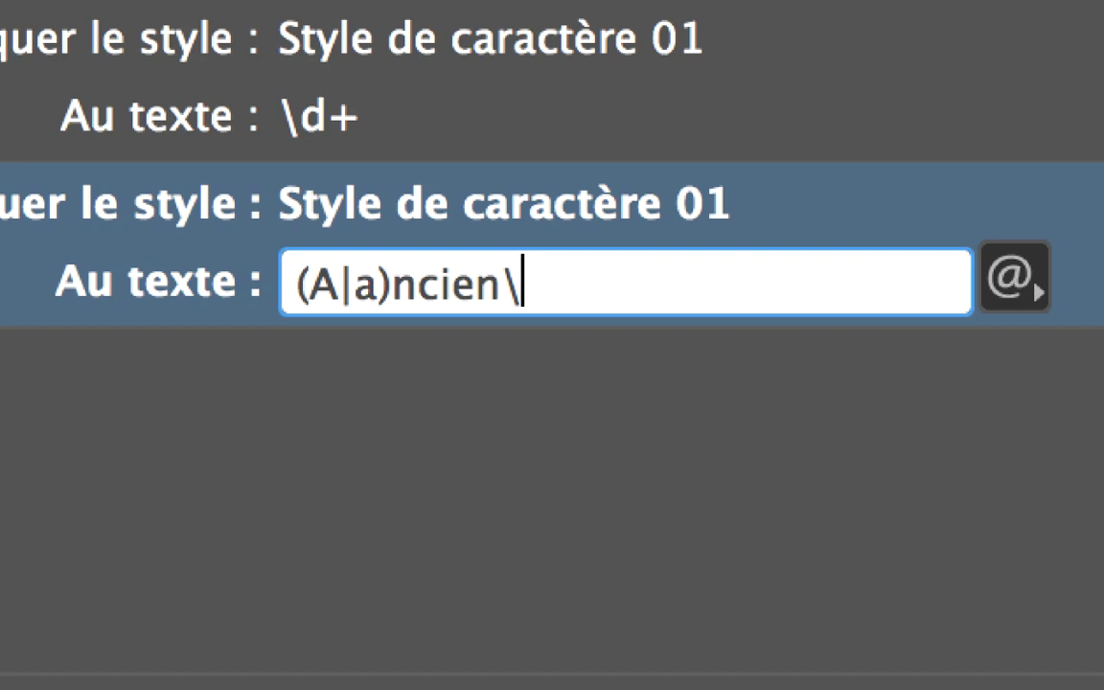
pyautogui.write('w')
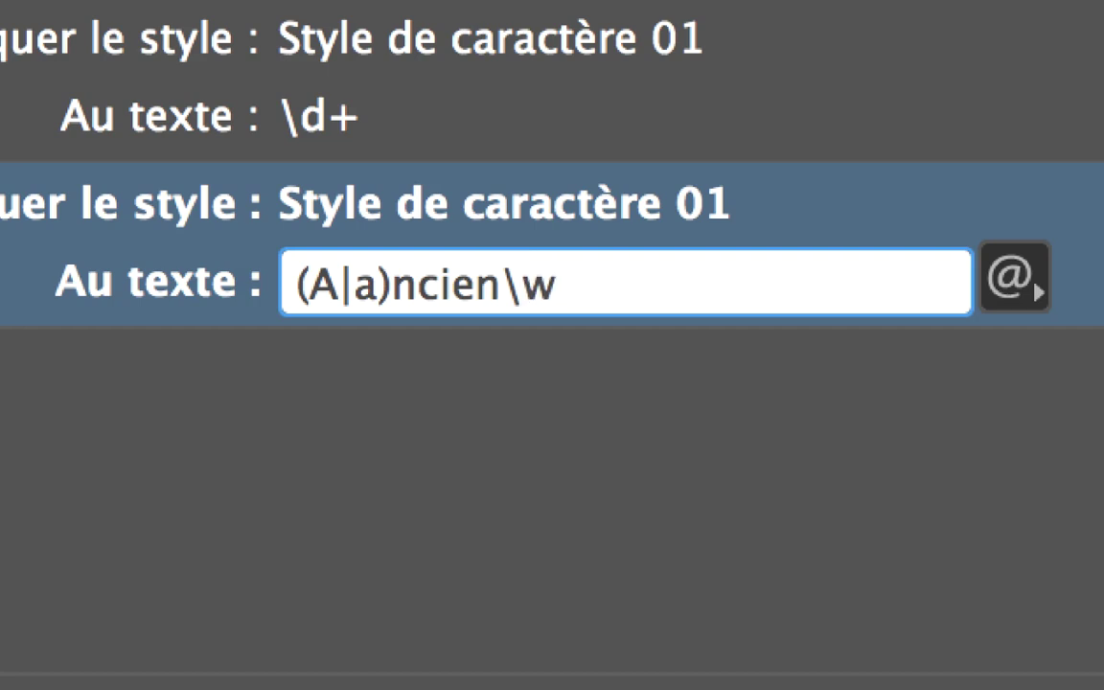
pyautogui.write('*')
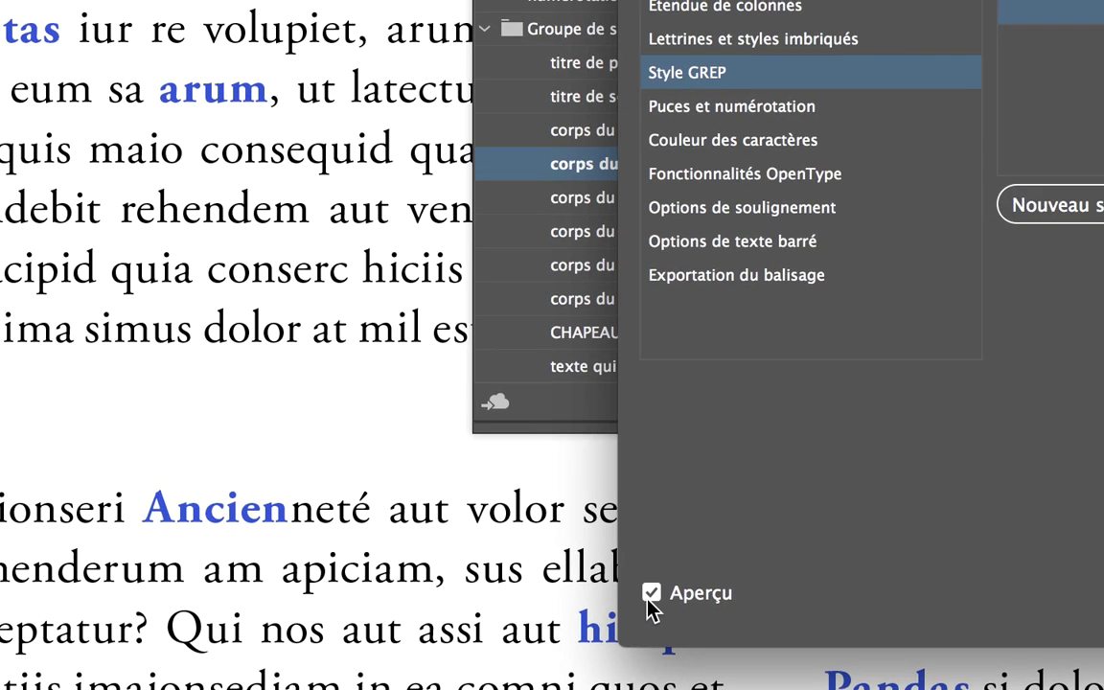
pyautogui.click(651, 594)
pyautogui.click(651, 594)
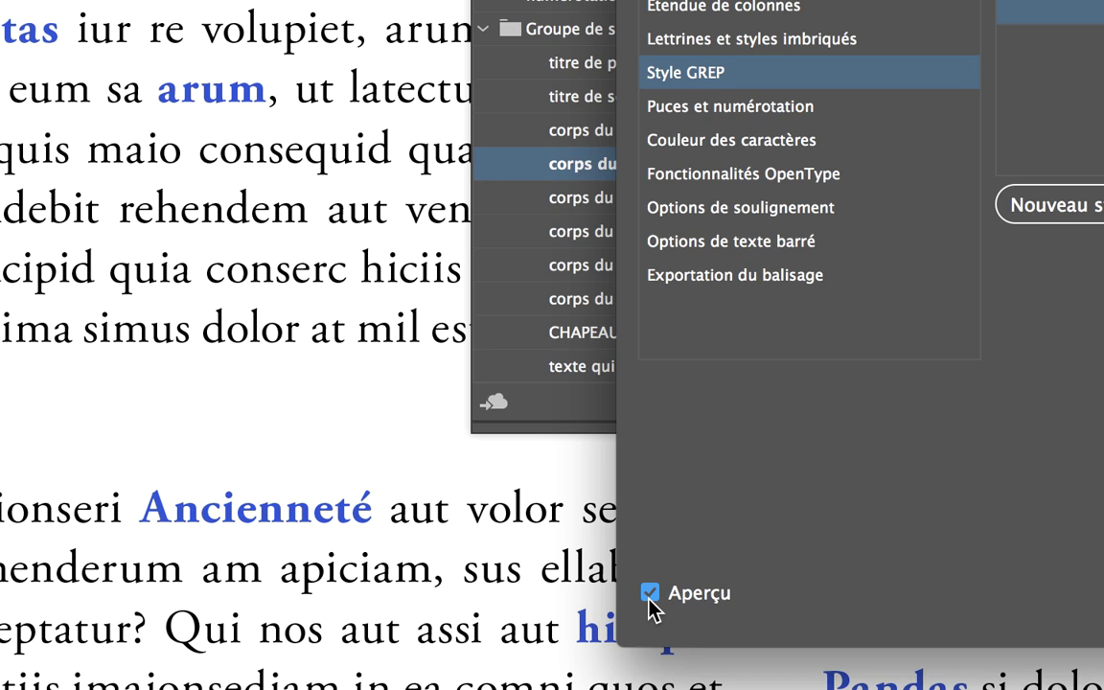
pyautogui.click(651, 594)
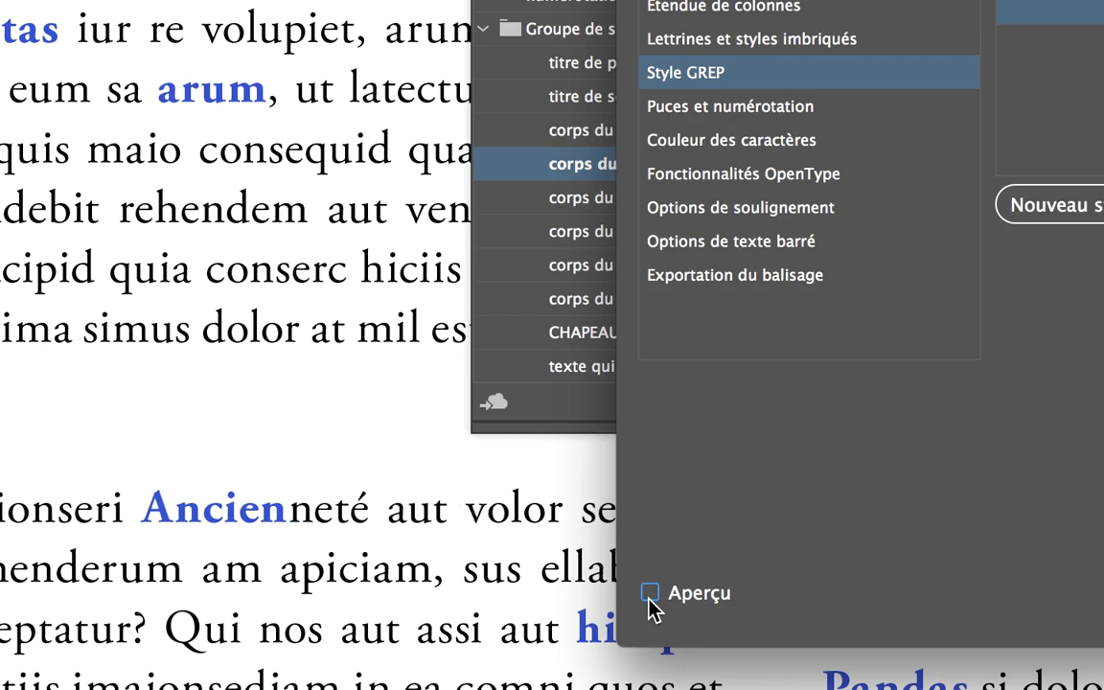
pyautogui.click(651, 594)
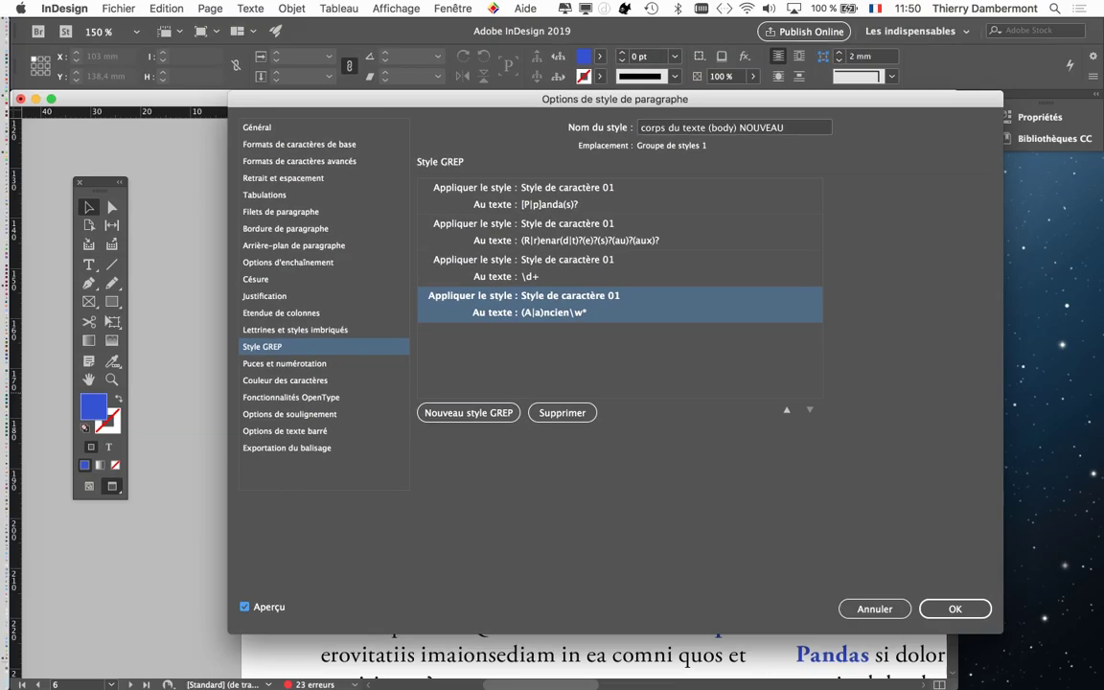
# - Accept the style changes and magnify the left column to see Ancienneté in blue bold
pyautogui.press('Return')
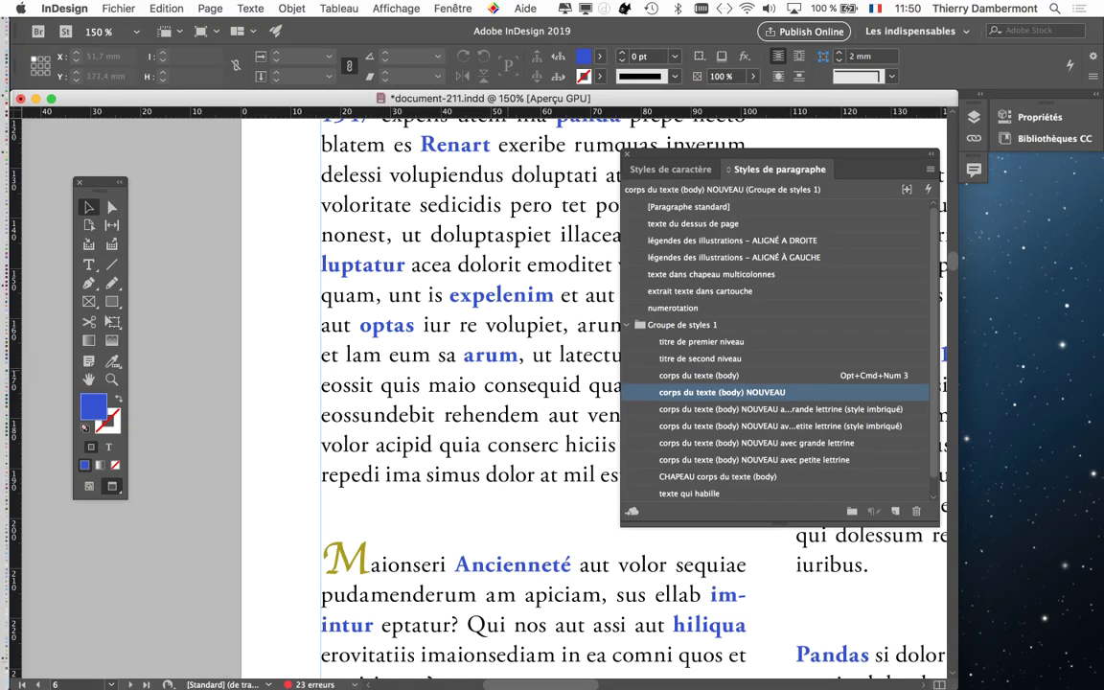
pyautogui.moveTo(764, 485)
pyautogui.mouseDown()
pyautogui.moveTo(532, 418)
pyautogui.moveTo(278, 388)
pyautogui.mouseUp()
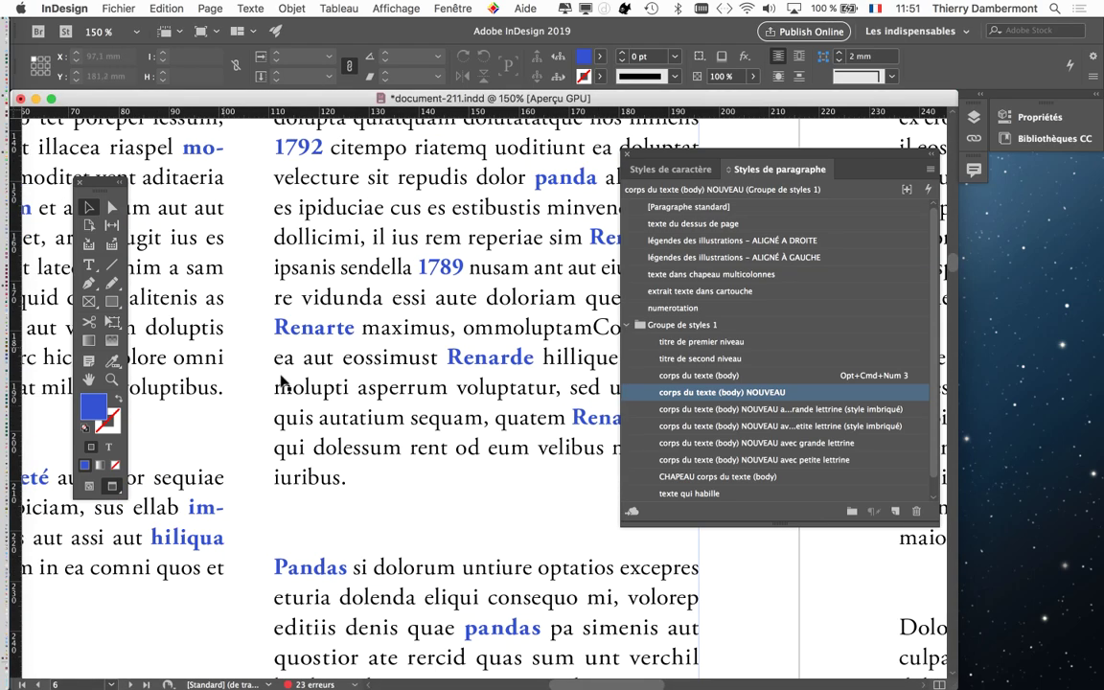
pyautogui.moveTo(671, 156); pyautogui.dragTo(847, 215)
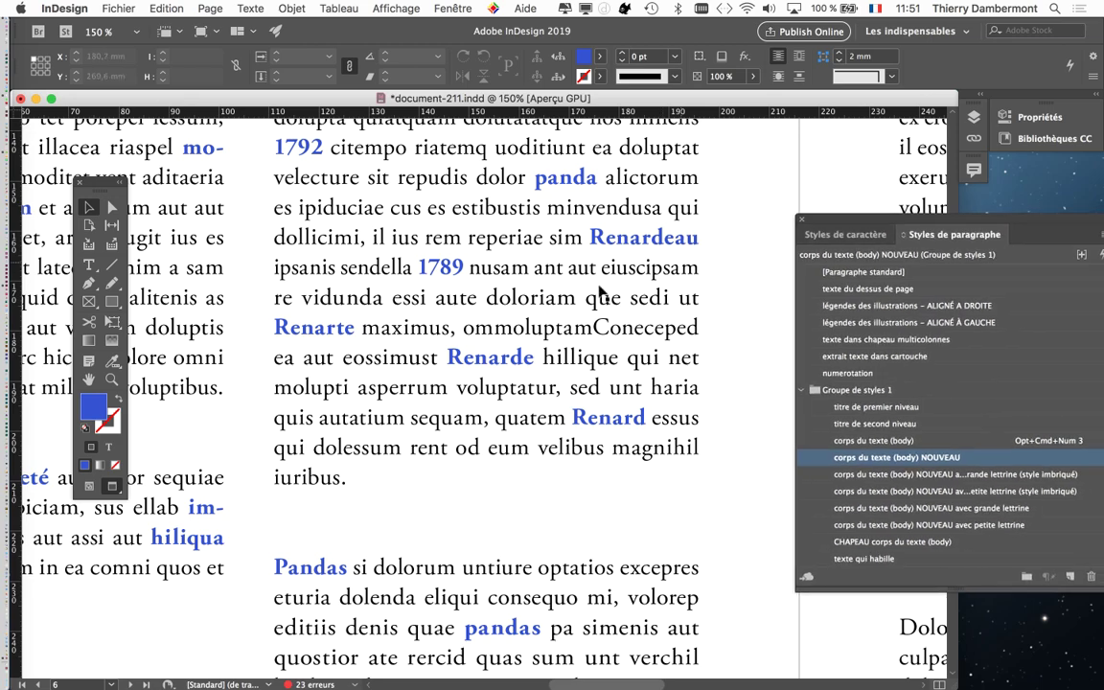
pyautogui.moveTo(437, 304); pyautogui.dragTo(720, 331)
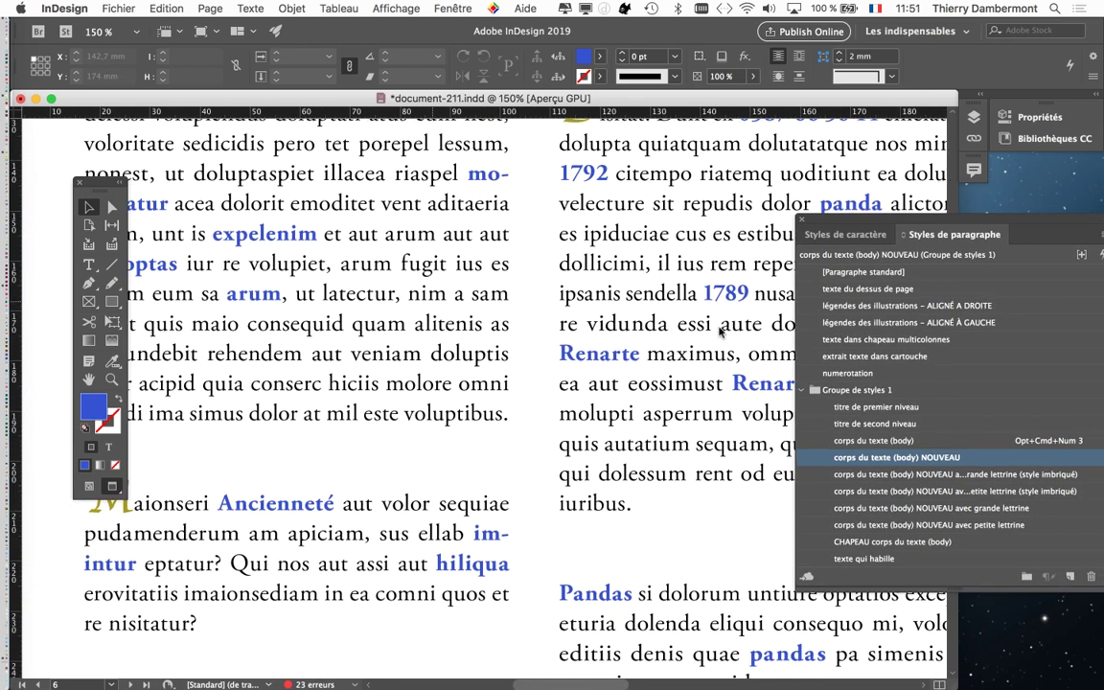
pyautogui.press('super+equal')
pyautogui.press('super+equal')
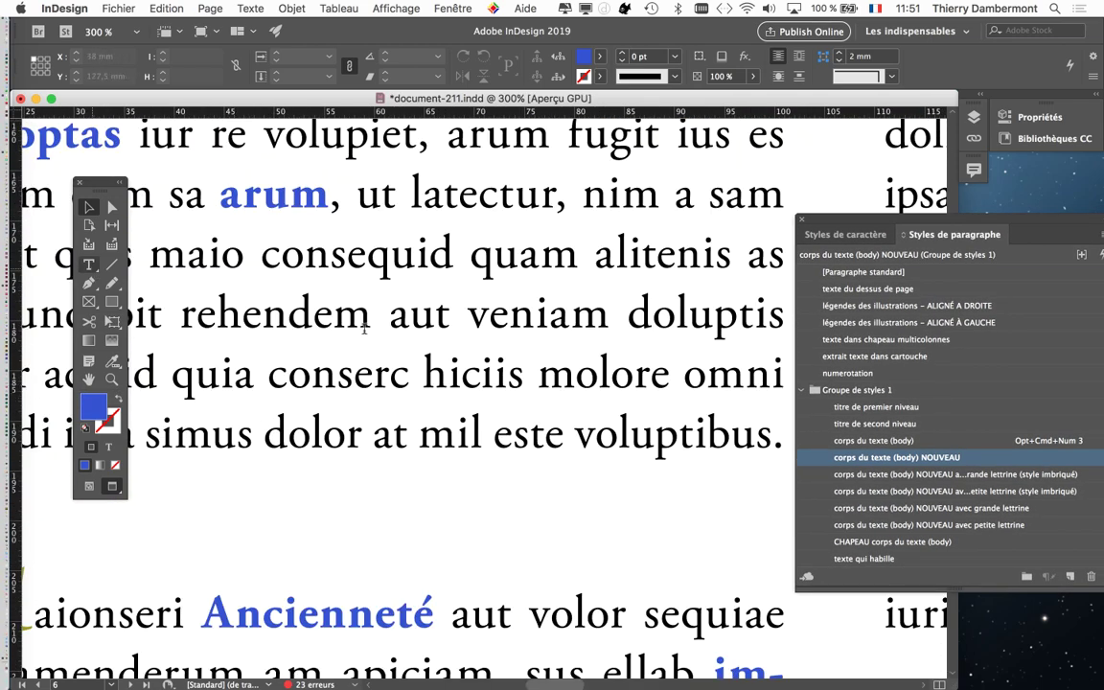
# - Insert the word 'anciennement' before 'aut' in the left text column
pyautogui.click(382, 332)
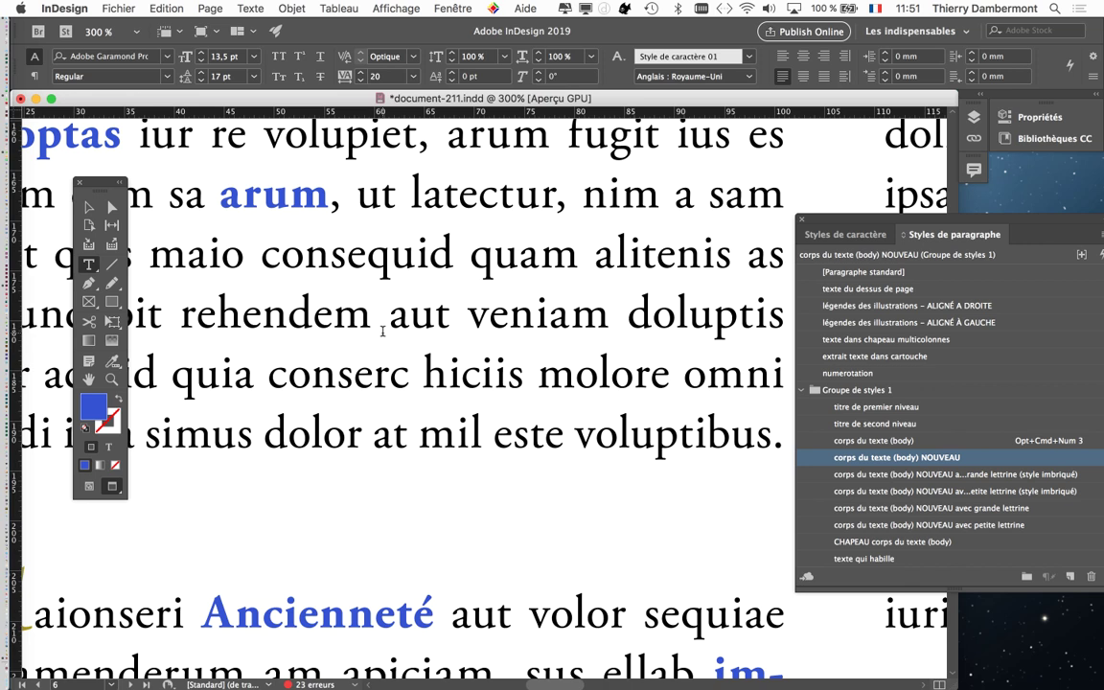
pyautogui.click(386, 330)
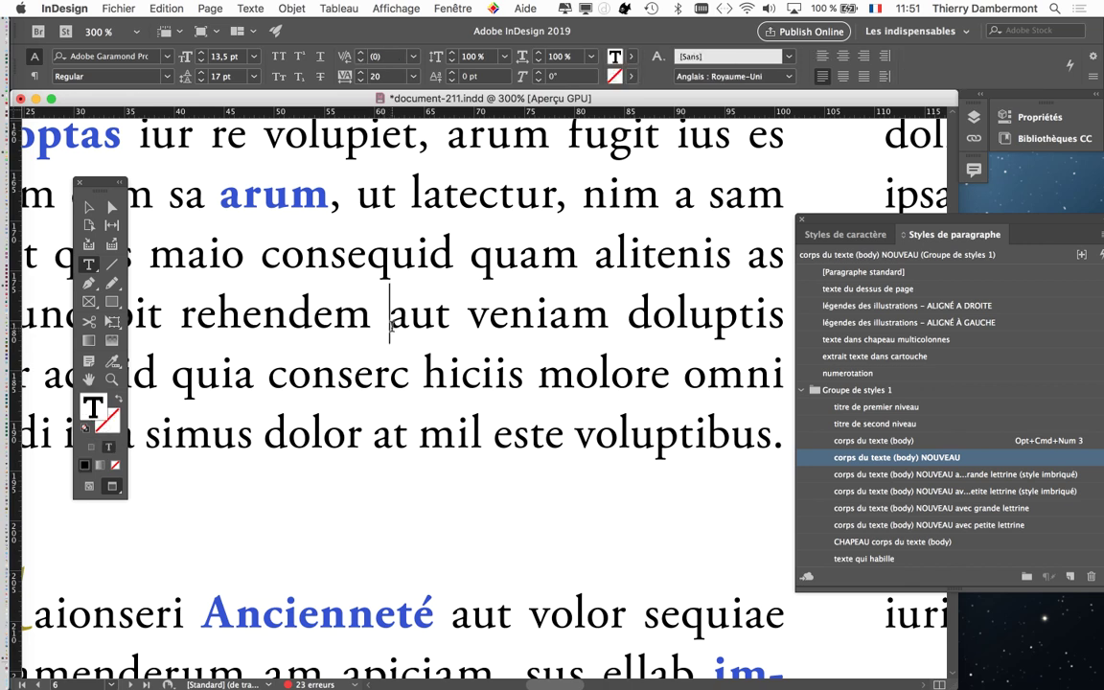
pyautogui.write('An')
pyautogui.press('BackSpace')
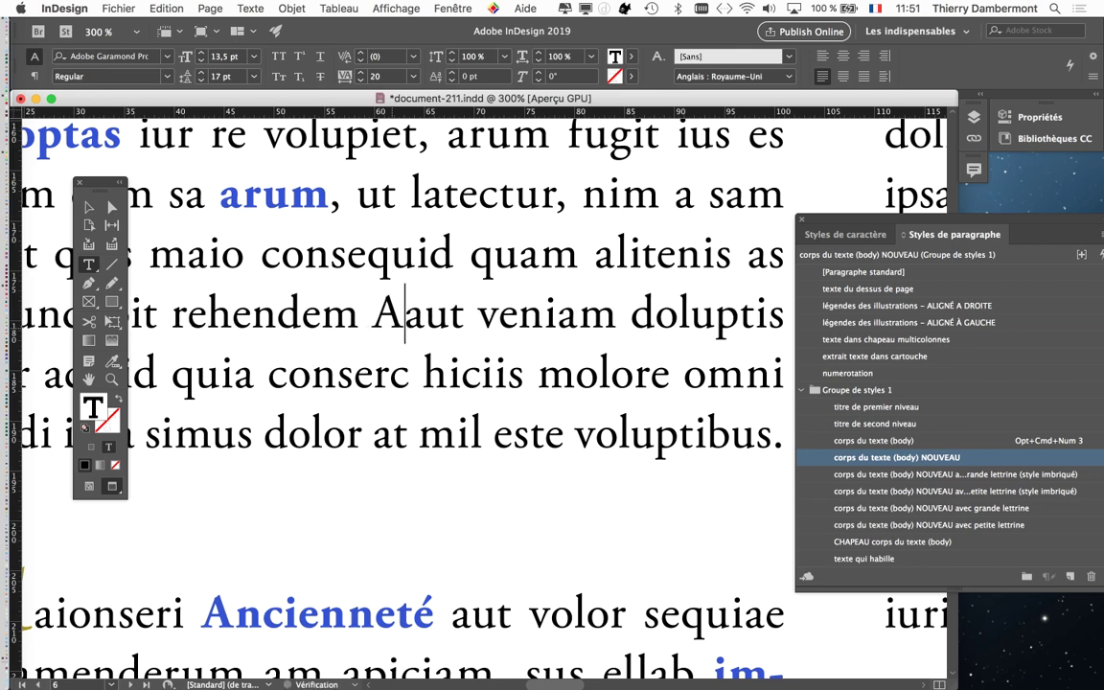
pyautogui.press('BackSpace')
pyautogui.write('anciennemen')
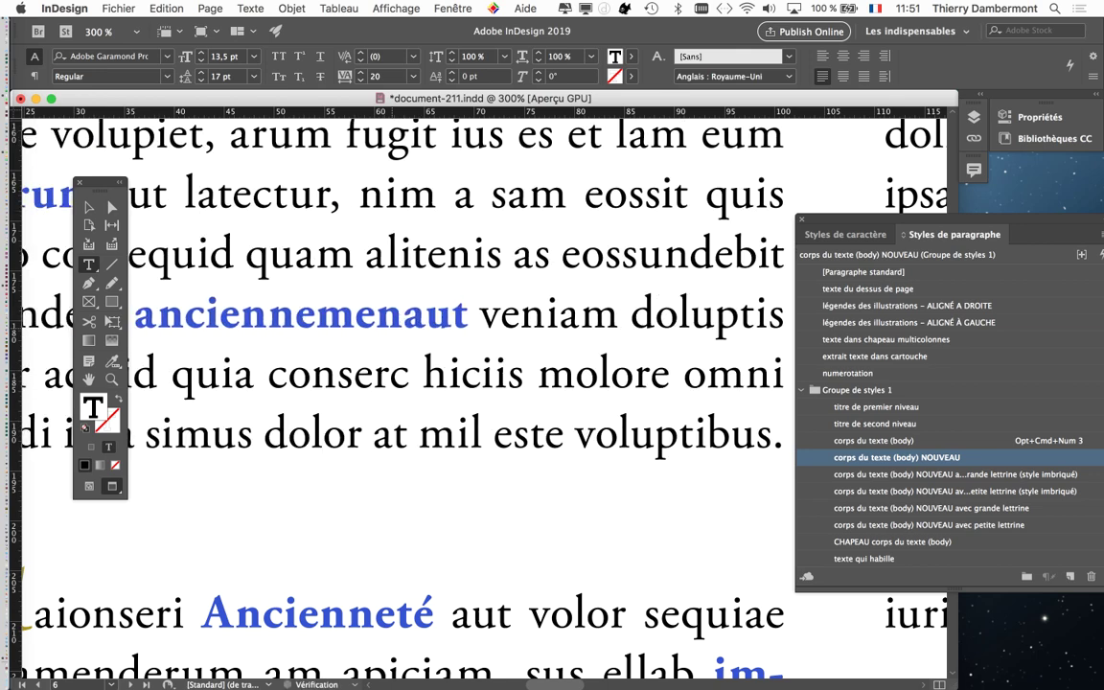
pyautogui.write('t rehe')
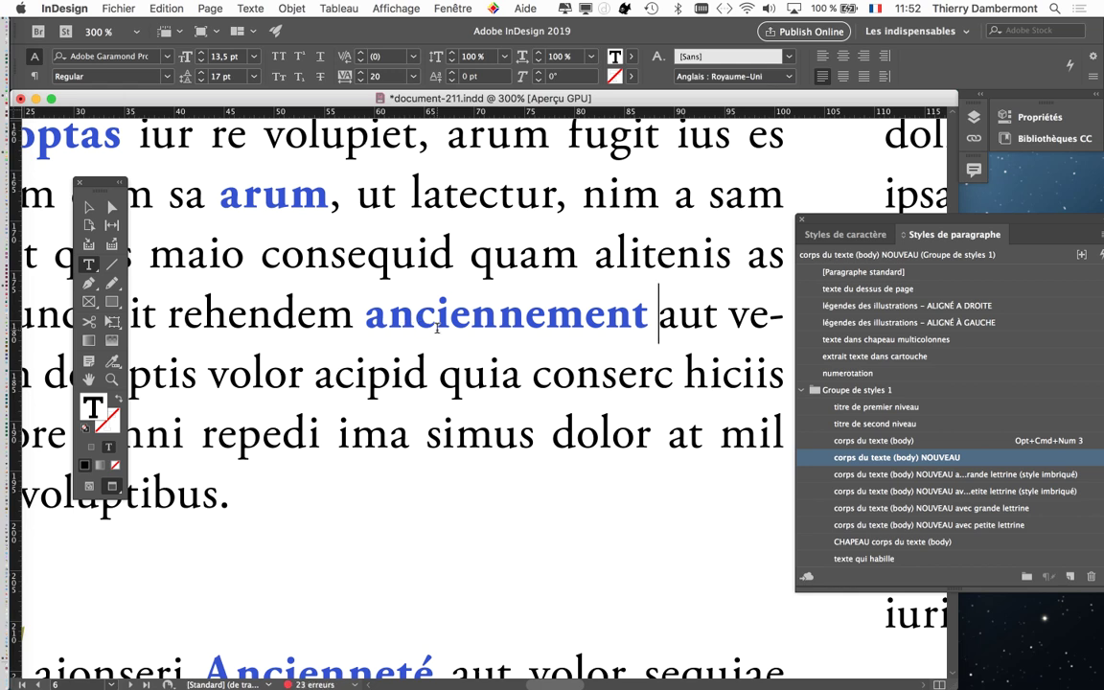
pyautogui.press('Escape')
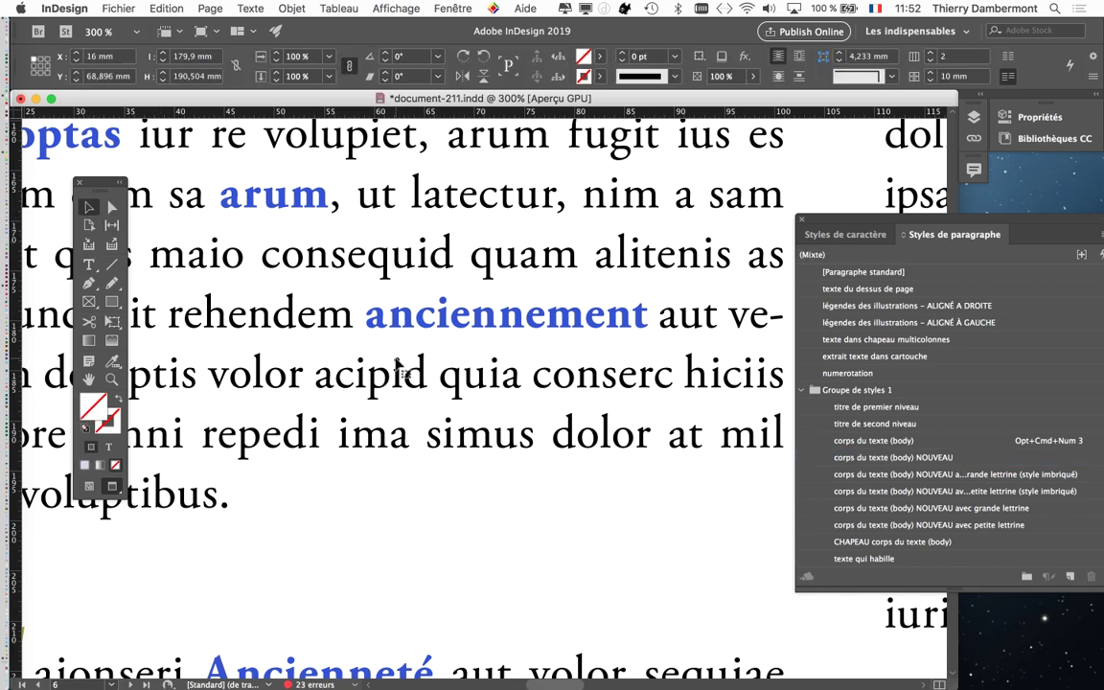
# - Zoom out to 75% to view the whole page, briefly opening the Fichier menu
pyautogui.press('super+minus')
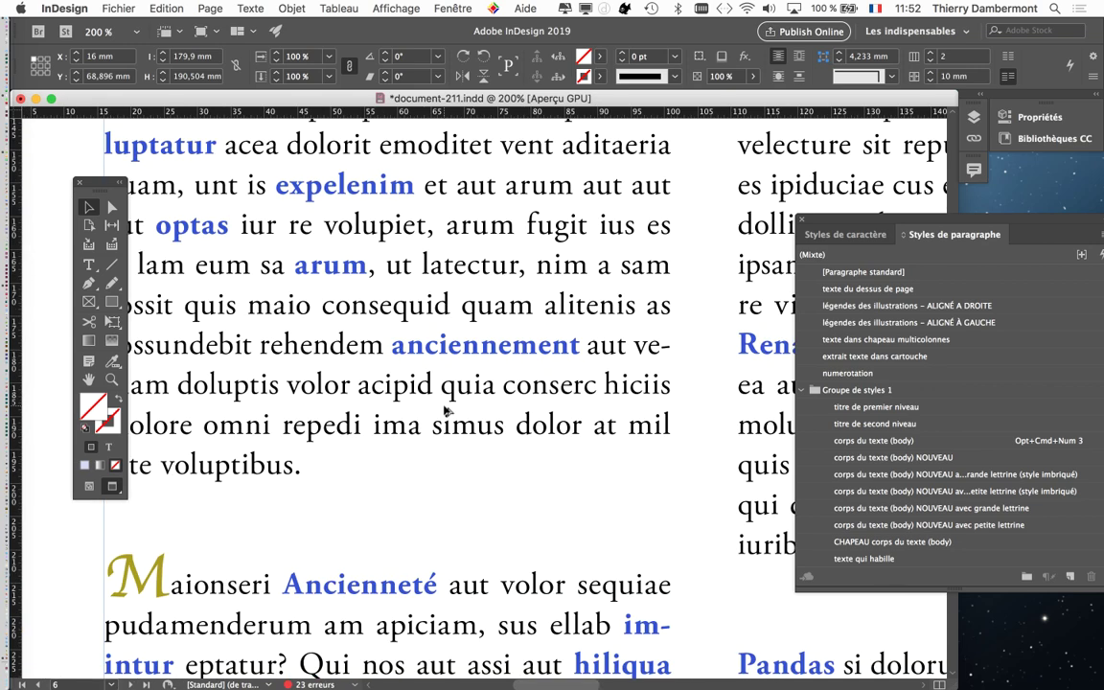
pyautogui.press('super+minus')
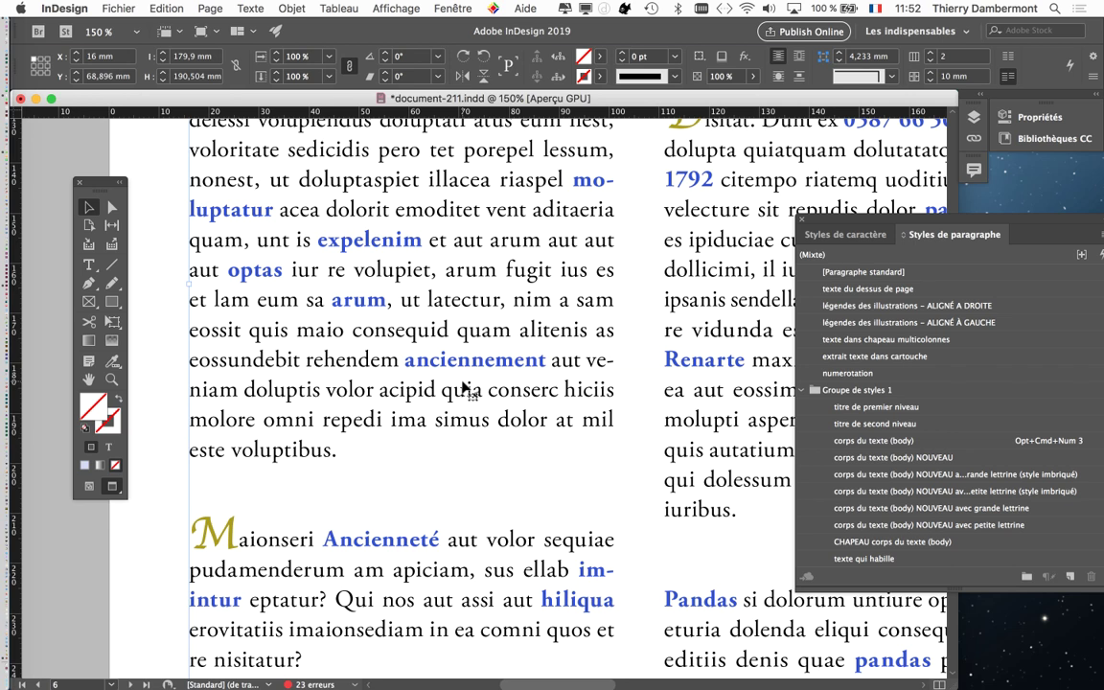
pyautogui.press('super+minus')
pyautogui.press('super+minus')
pyautogui.press('super+minus')
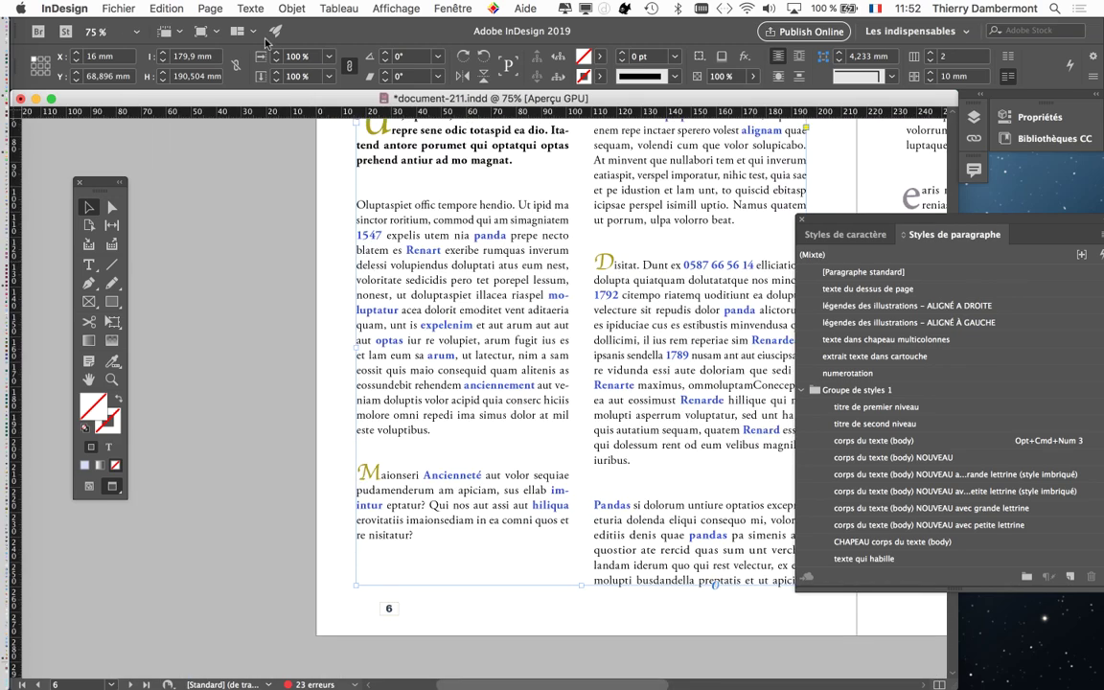
pyautogui.click(119, 9)
pyautogui.click(177, 124)
# - Save the document as document-212.indd using Fichier > Enregistrer sous
pyautogui.click(119, 9)
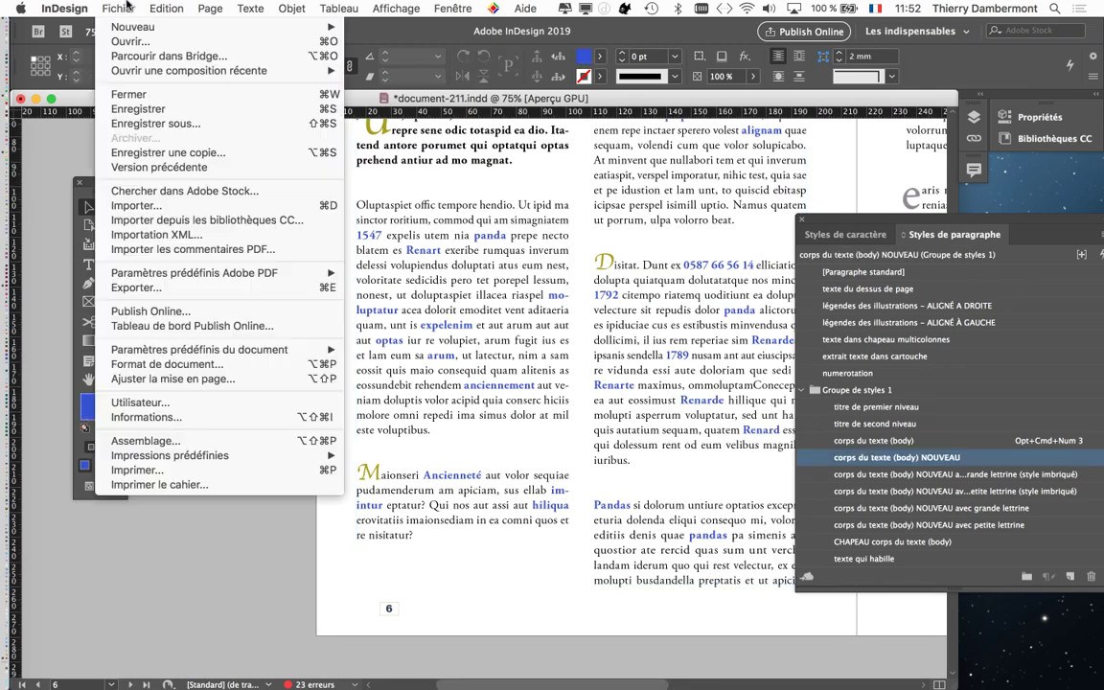
pyautogui.click(154, 124)
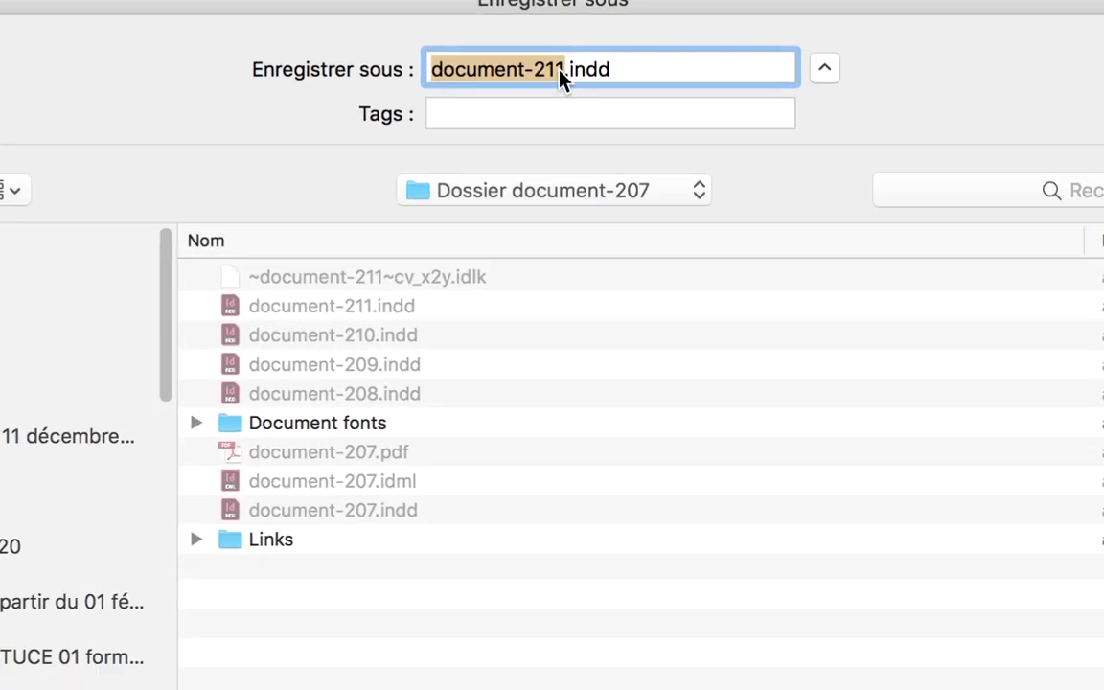
pyautogui.click(558, 70)
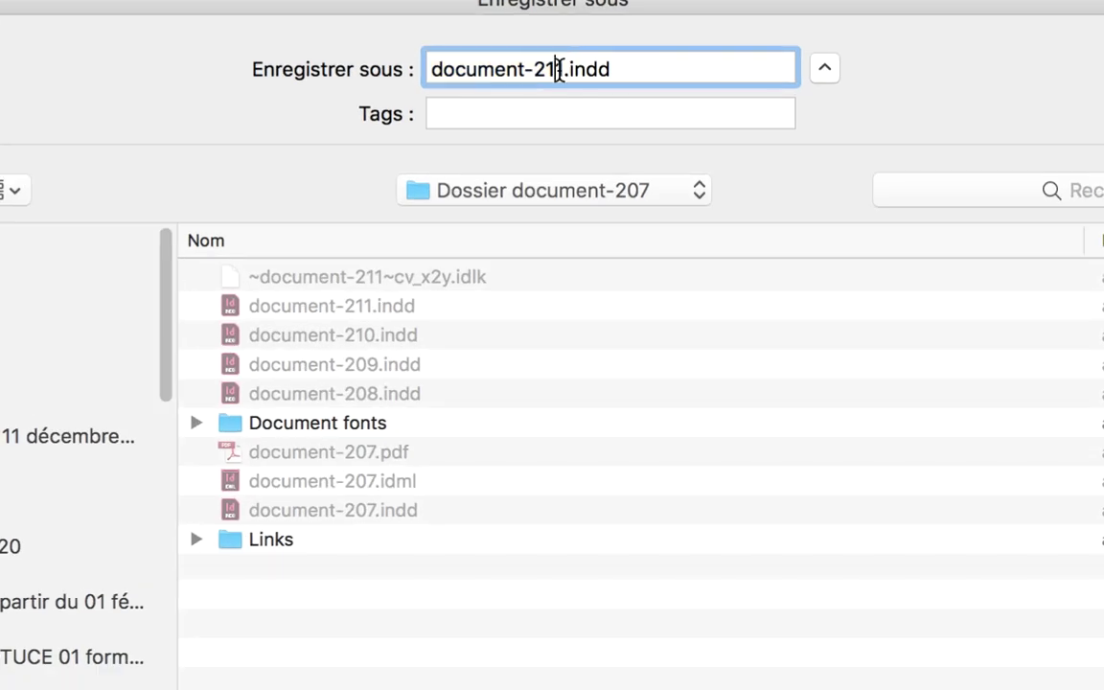
pyautogui.hotkey('shift', 'Right')
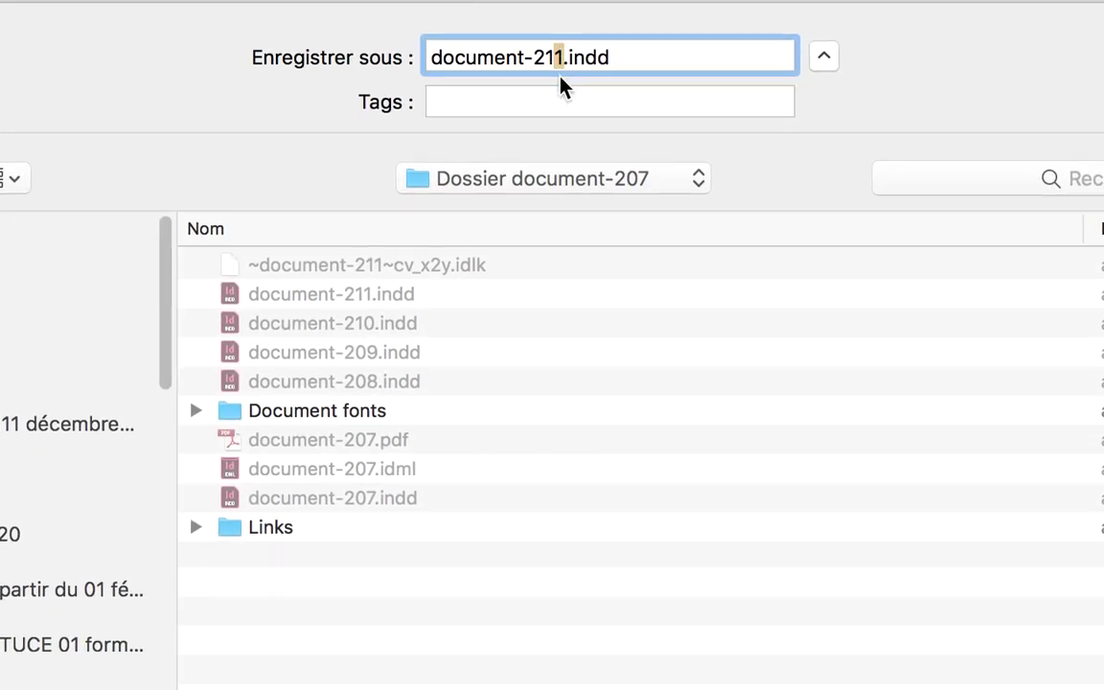
pyautogui.write('2')
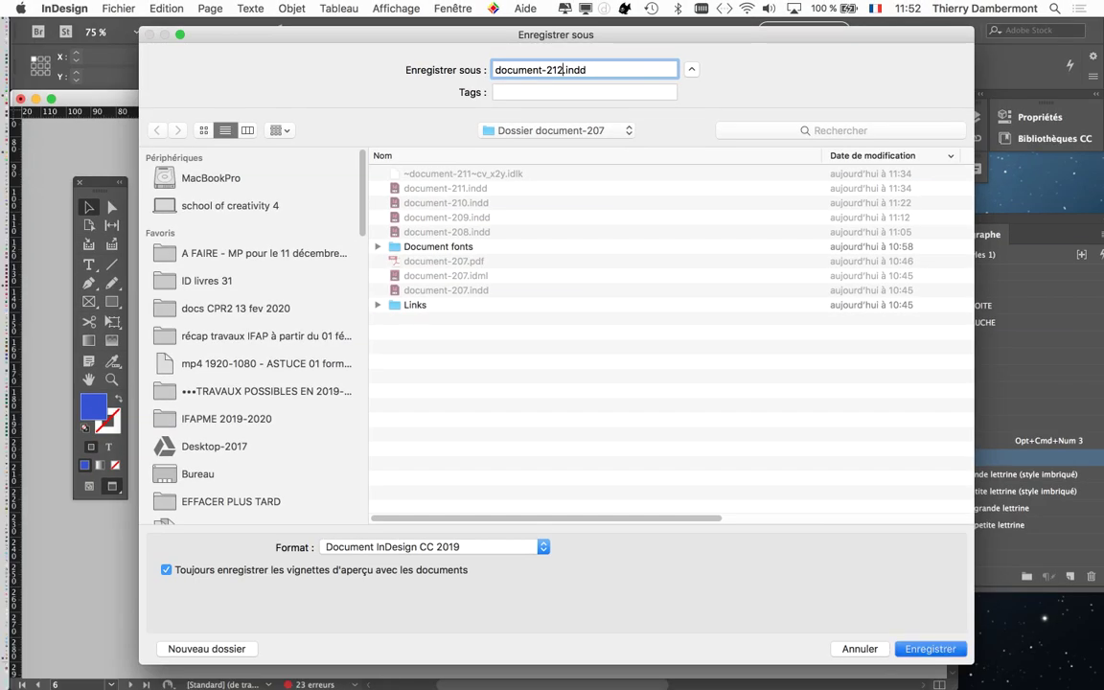
pyautogui.press('Return')
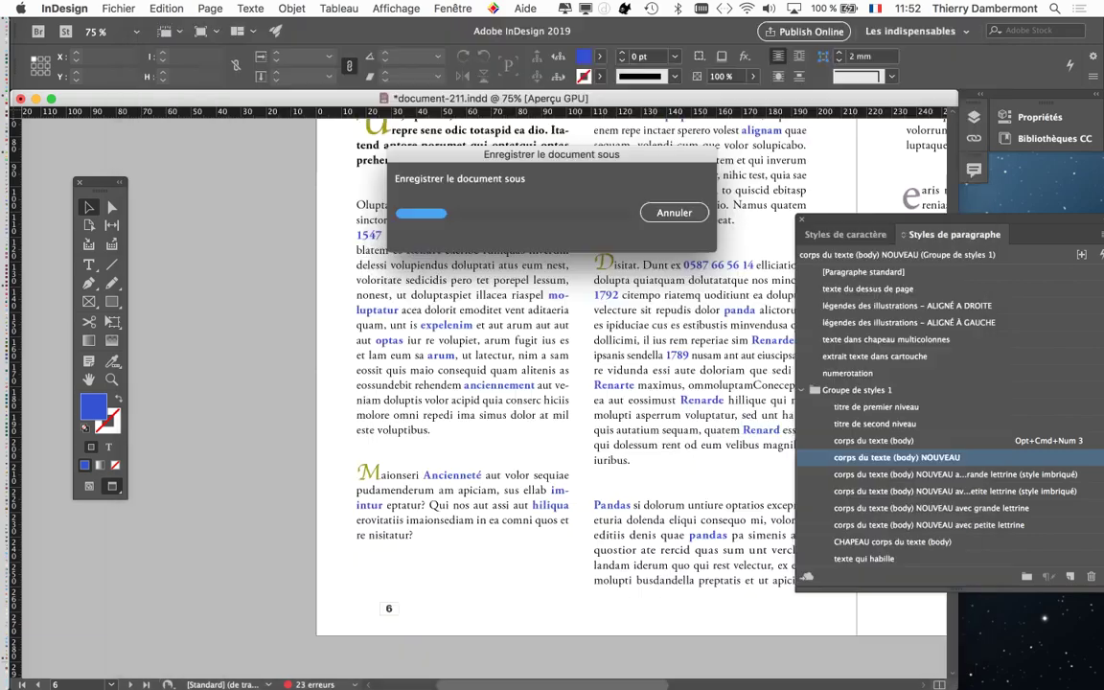